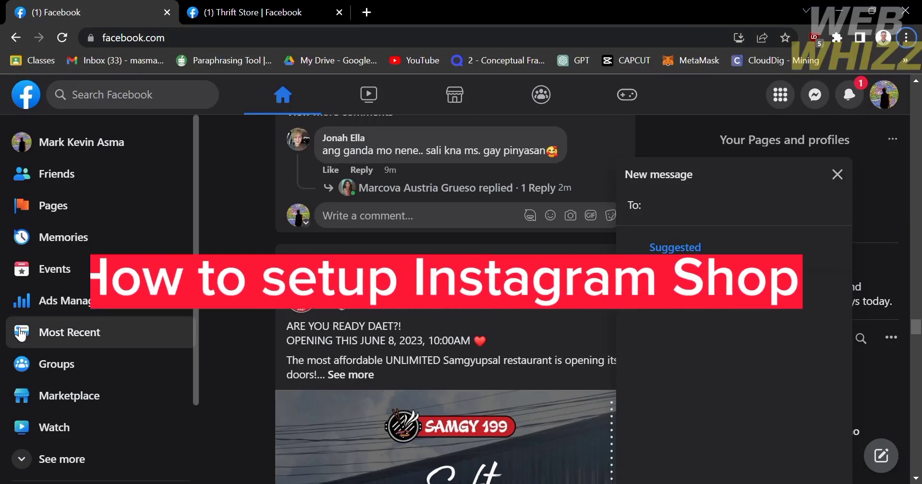
Step: Open the form for creating a new Page from your Pages and close the new message window
{"action": "scroll", "coordinate": [39, 306], "scroll_direction": "down", "scroll_amount": 1}
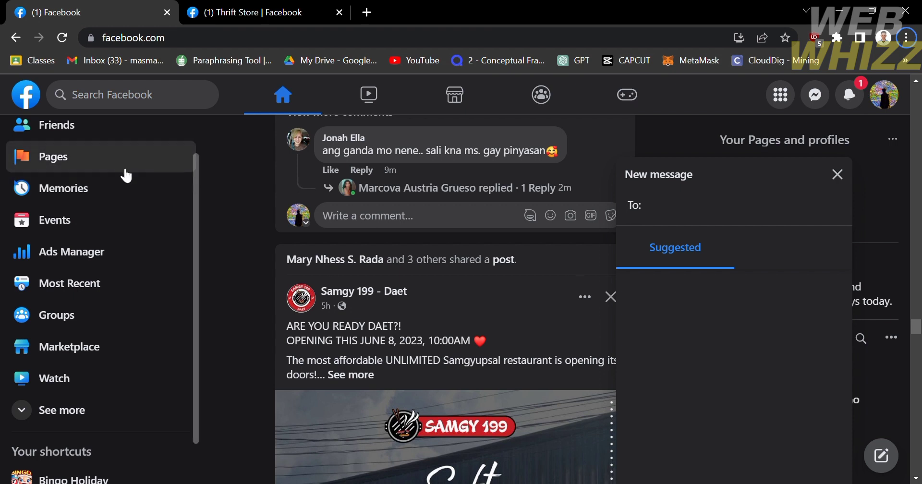
{"action": "scroll", "coordinate": [149, 235], "scroll_direction": "up", "scroll_amount": 1}
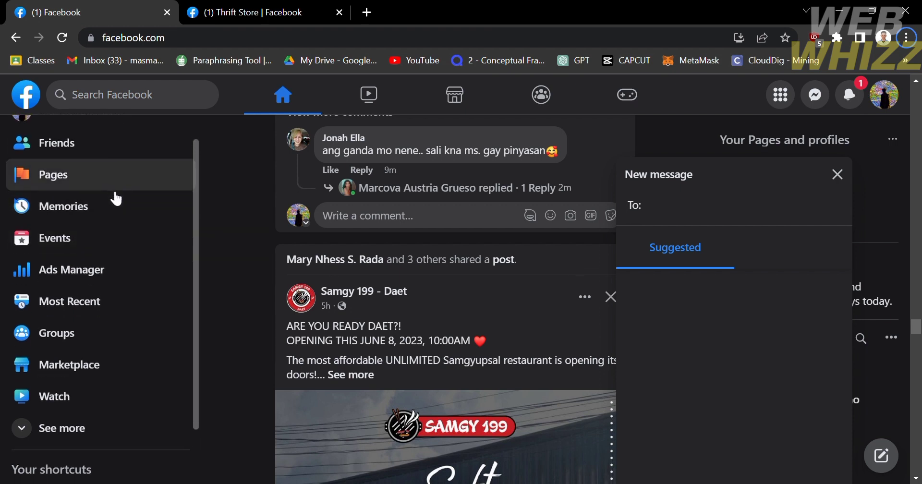
{"action": "scroll", "coordinate": [117, 198], "scroll_direction": "down", "scroll_amount": 1}
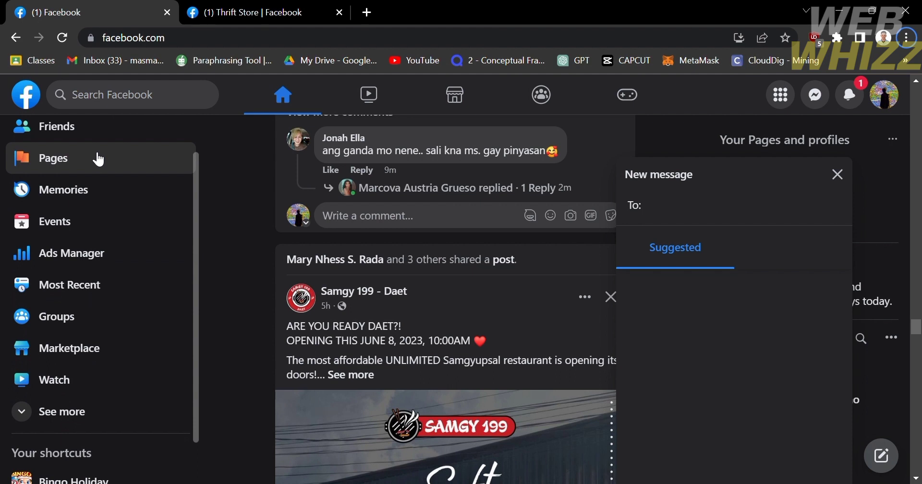
{"action": "left_click", "coordinate": [98, 159]}
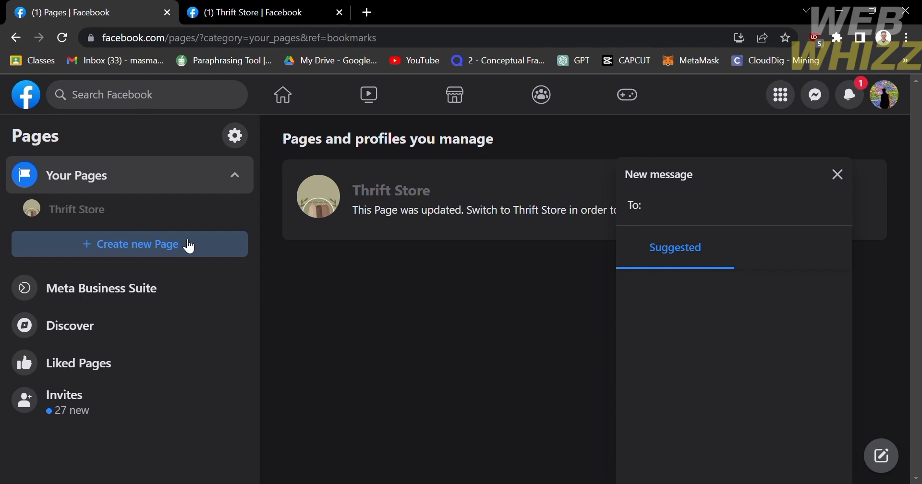
{"action": "left_click", "coordinate": [190, 246]}
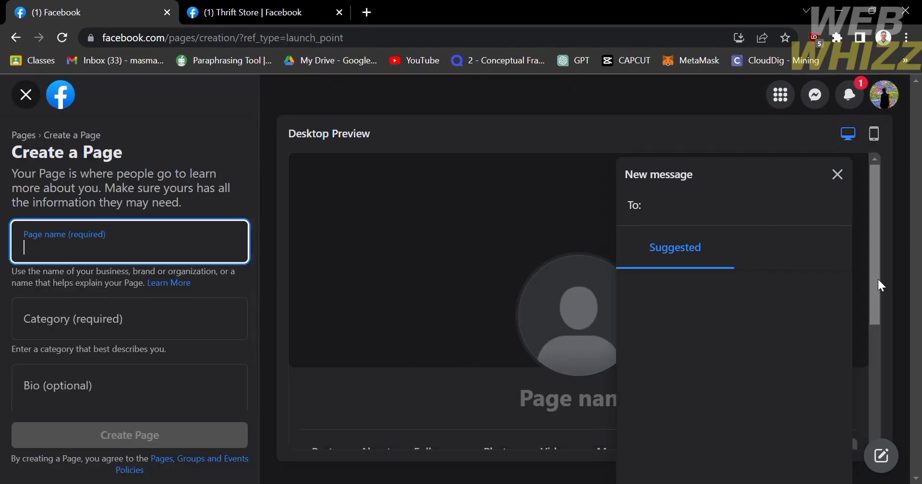
{"action": "left_click", "coordinate": [838, 174]}
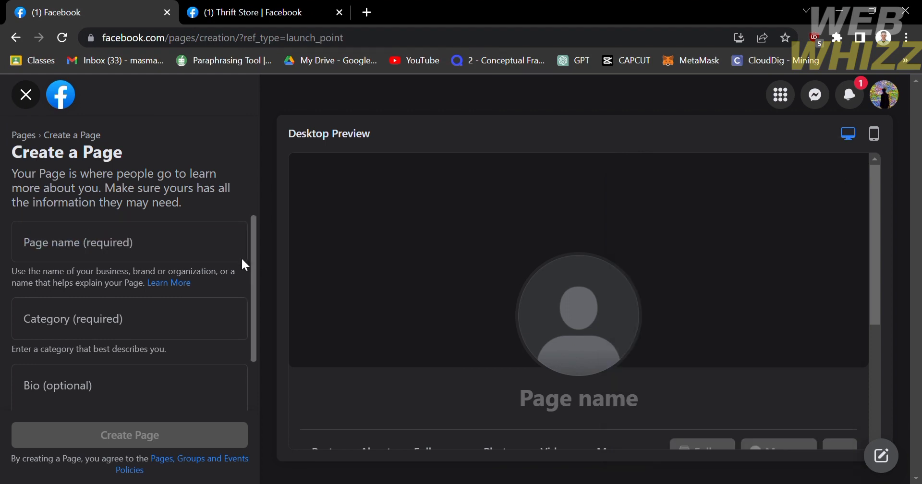
Step: Enter "hjdfukfasds" as the name of the new Page
{"action": "scroll", "coordinate": [245, 264], "scroll_direction": "down", "scroll_amount": 1}
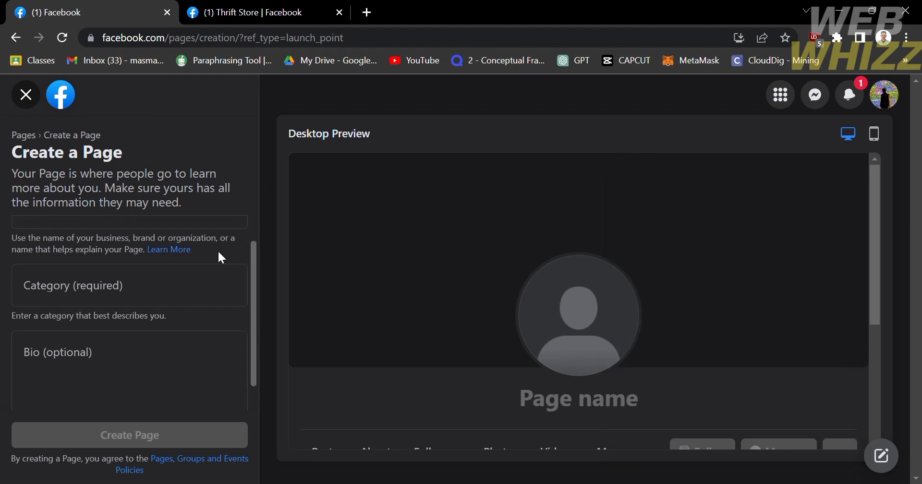
{"action": "scroll", "coordinate": [218, 250], "scroll_direction": "down", "scroll_amount": 1}
{"action": "scroll", "coordinate": [211, 260], "scroll_direction": "up", "scroll_amount": 2}
{"action": "left_click", "coordinate": [208, 261]}
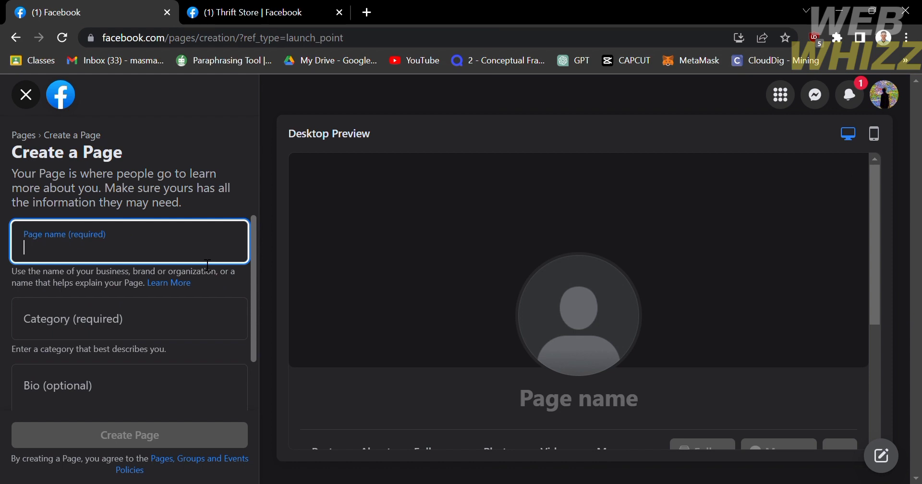
{"action": "scroll", "coordinate": [174, 346], "scroll_direction": "down", "scroll_amount": 2}
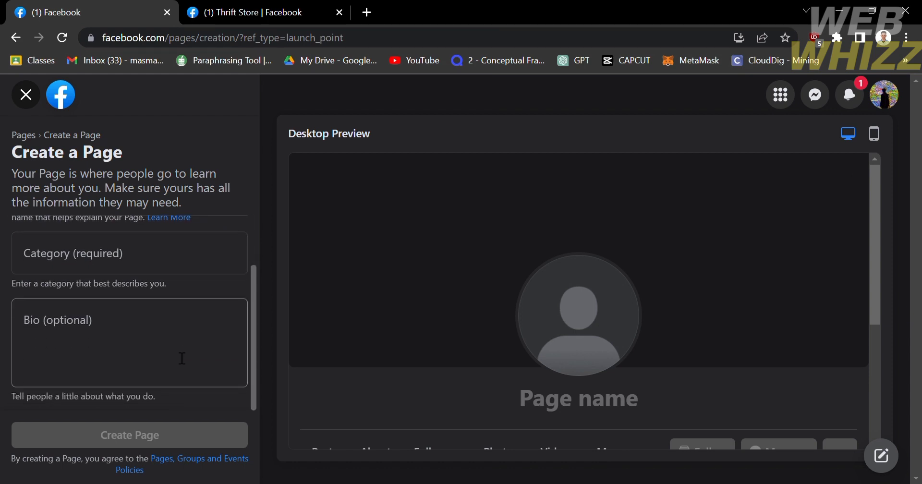
{"action": "scroll", "coordinate": [178, 353], "scroll_direction": "up", "scroll_amount": 2}
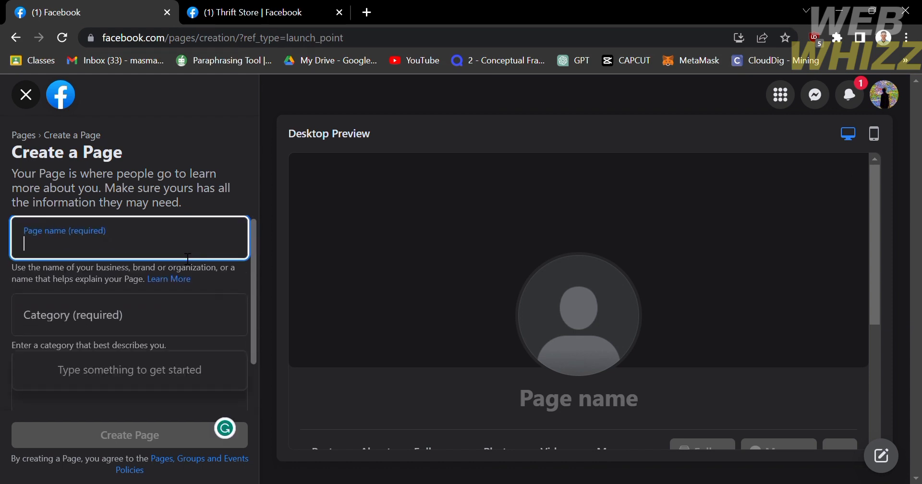
{"action": "type", "text": "hjdfukfasds"}
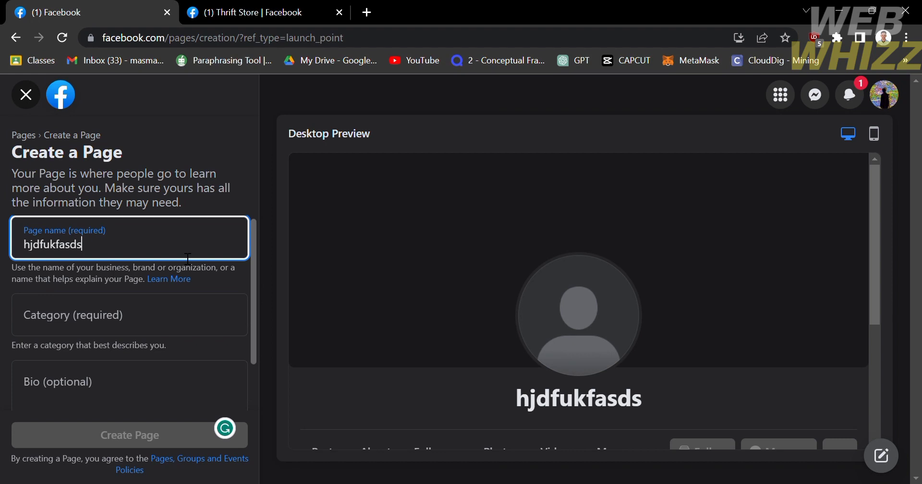
Step: Set the Page's category to Digital creator and its bio to "sbsdhsdsd"
{"action": "left_click", "coordinate": [198, 316]}
{"action": "type", "text": "c"}
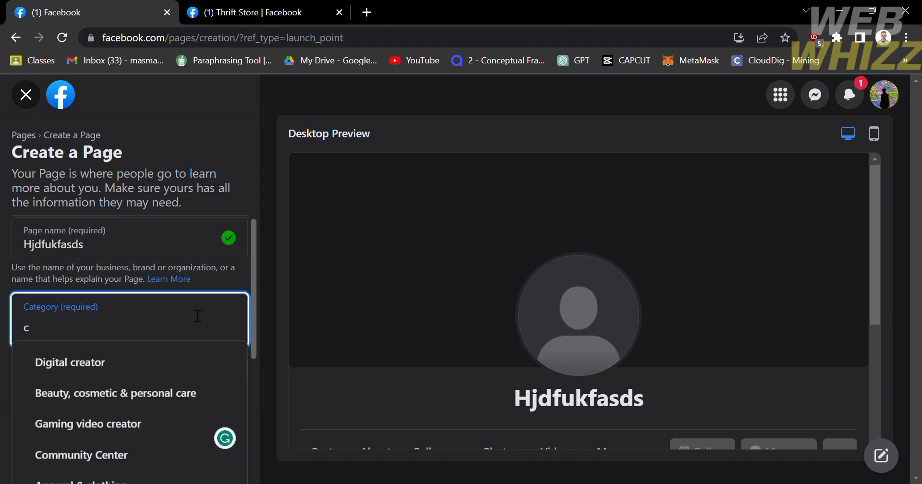
{"action": "left_click", "coordinate": [181, 374]}
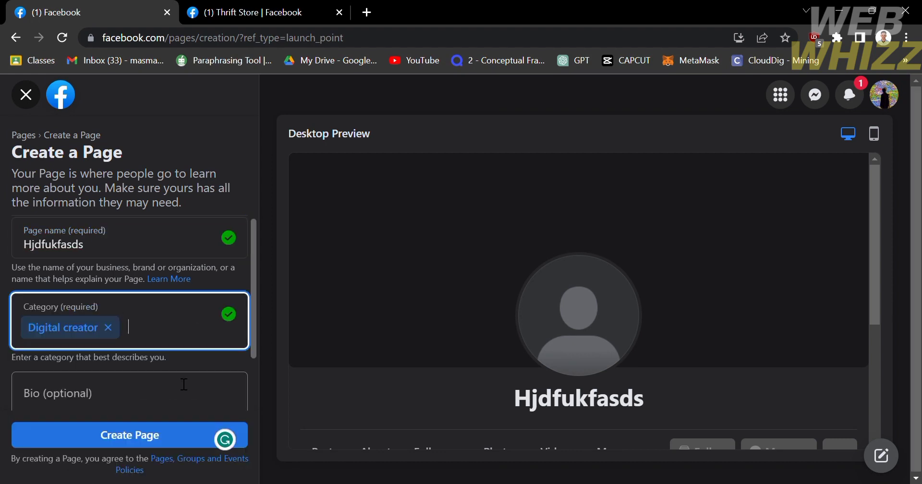
{"action": "left_click", "coordinate": [184, 384]}
{"action": "type", "text": "sbsdhsdsd"}
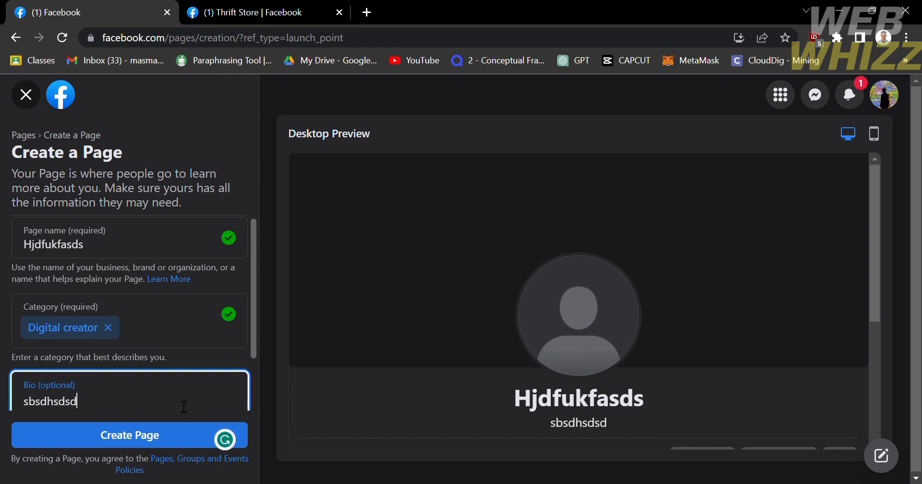
Step: Create the Page and dismiss the creation notice
{"action": "left_click", "coordinate": [166, 437]}
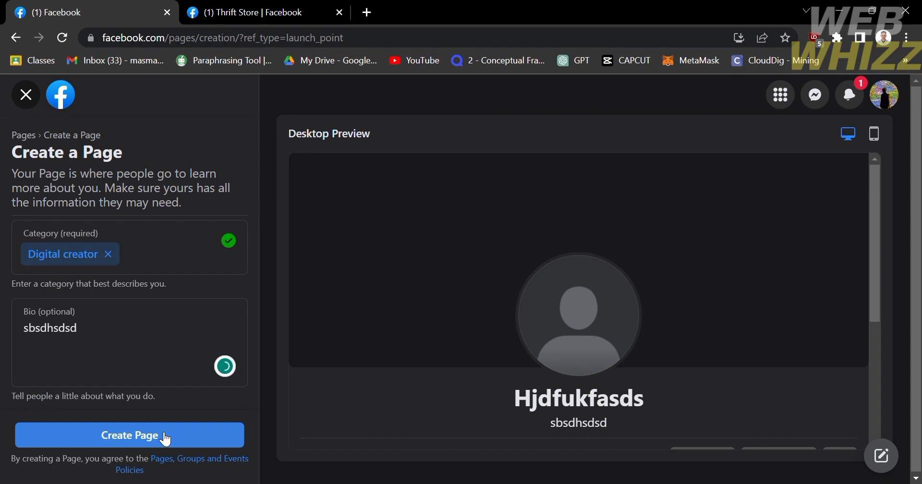
{"action": "left_click", "coordinate": [165, 437]}
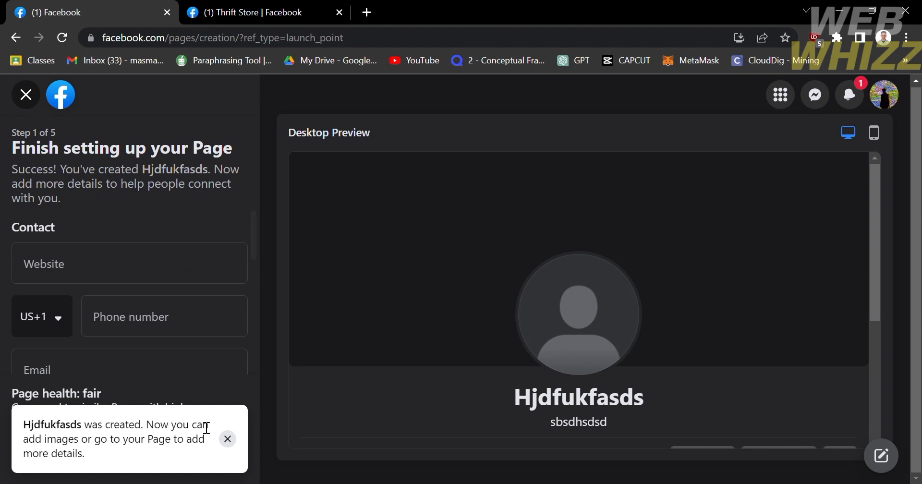
{"action": "left_click", "coordinate": [229, 439]}
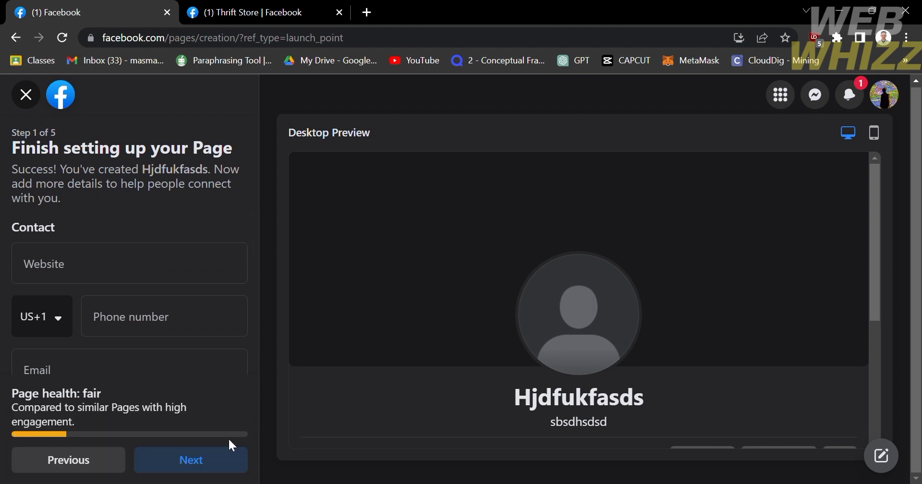
Step: Examine the Page's website and phone number fields and the list of country codes
{"action": "scroll", "coordinate": [167, 345], "scroll_direction": "down", "scroll_amount": 2}
{"action": "scroll", "coordinate": [166, 344], "scroll_direction": "up", "scroll_amount": 2}
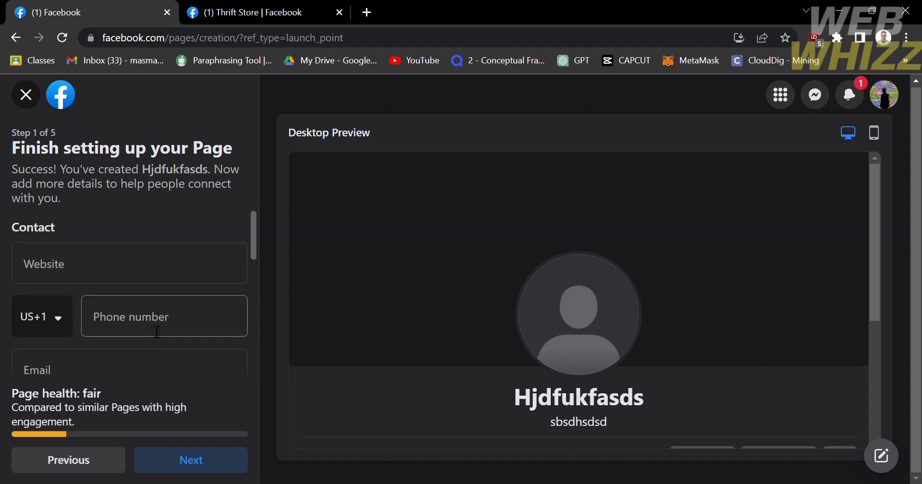
{"action": "left_click", "coordinate": [112, 281]}
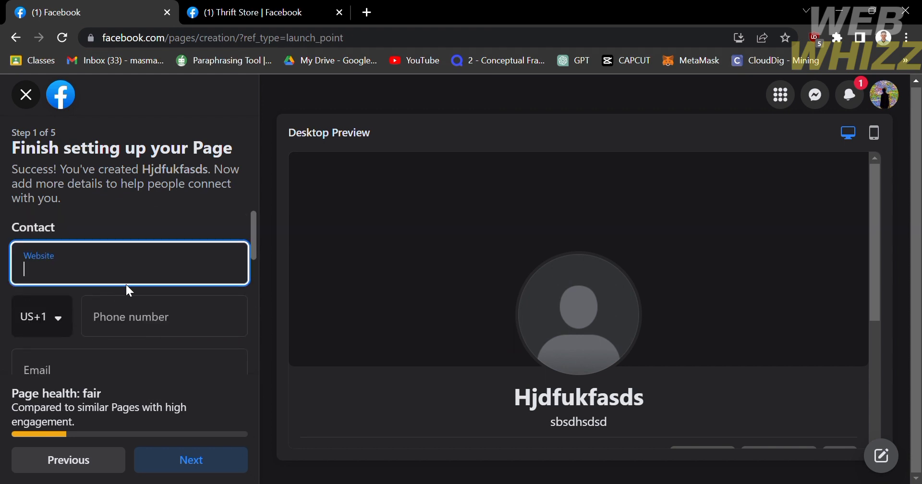
{"action": "left_click", "coordinate": [159, 313]}
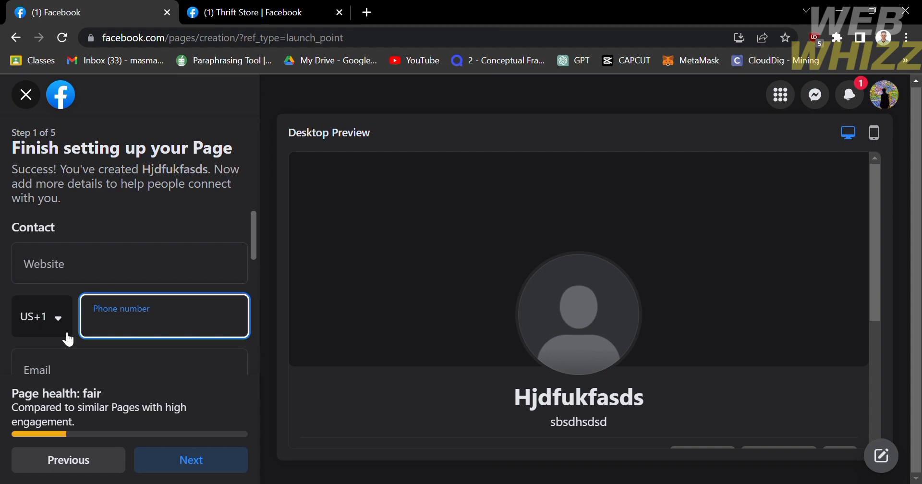
{"action": "key", "text": "ctrl+v"}
{"action": "key", "text": "ctrl+z"}
{"action": "left_click", "coordinate": [45, 327]}
{"action": "scroll", "coordinate": [136, 416], "scroll_direction": "down", "scroll_amount": 3}
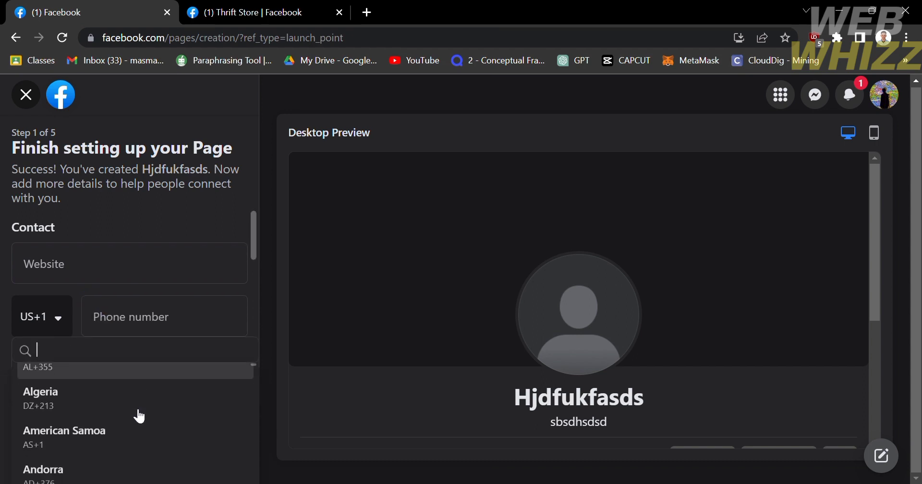
{"action": "left_click", "coordinate": [262, 380]}
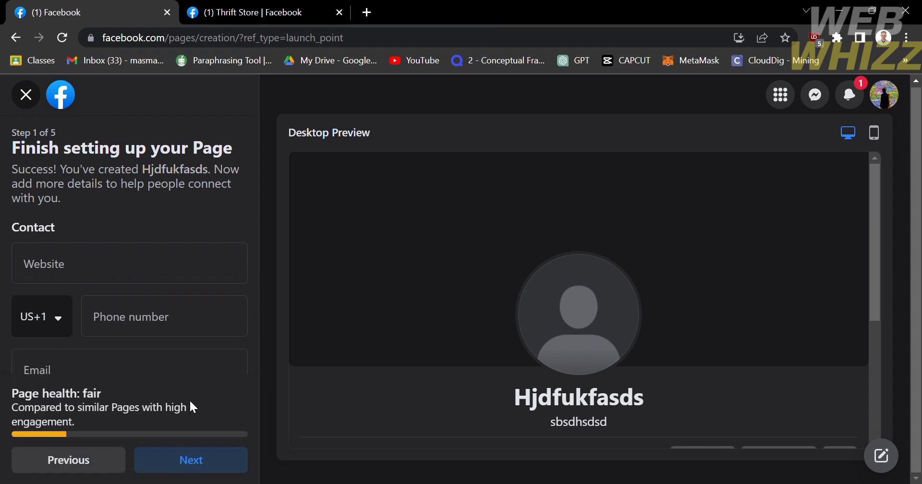
{"action": "scroll", "coordinate": [194, 384], "scroll_direction": "down", "scroll_amount": 3}
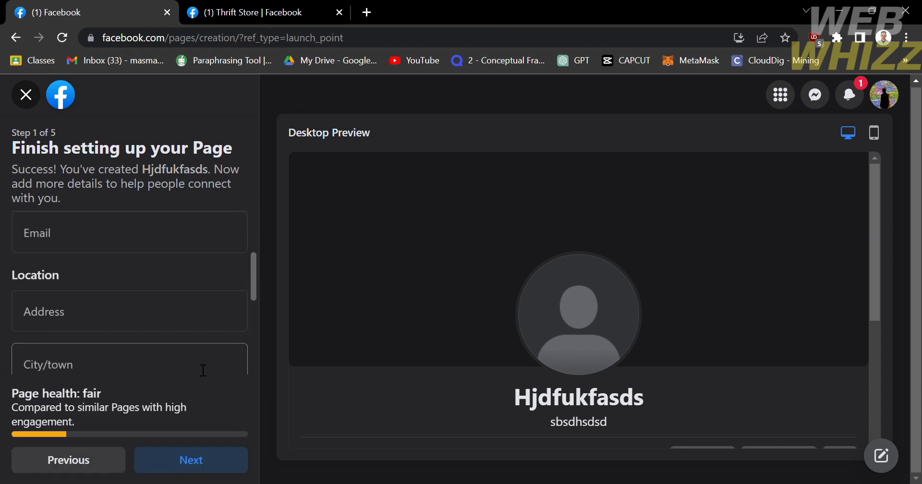
{"action": "left_click", "coordinate": [178, 247]}
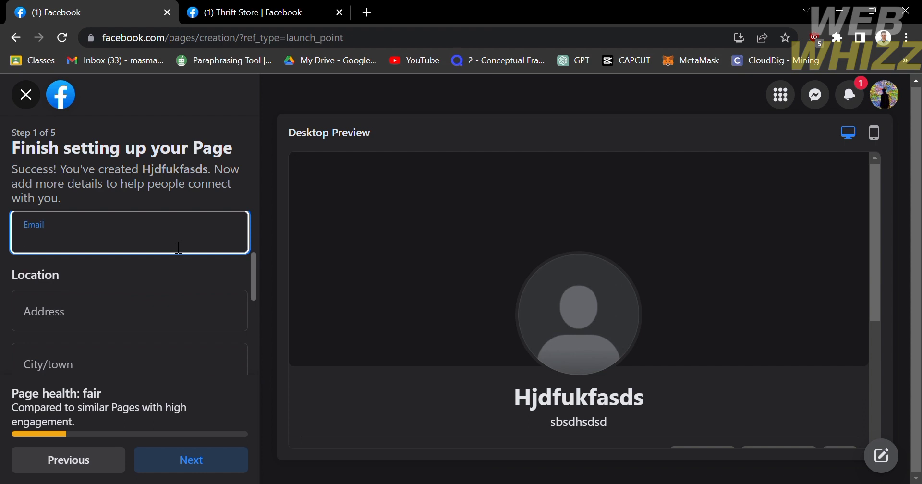
{"action": "scroll", "coordinate": [173, 259], "scroll_direction": "up", "scroll_amount": 1}
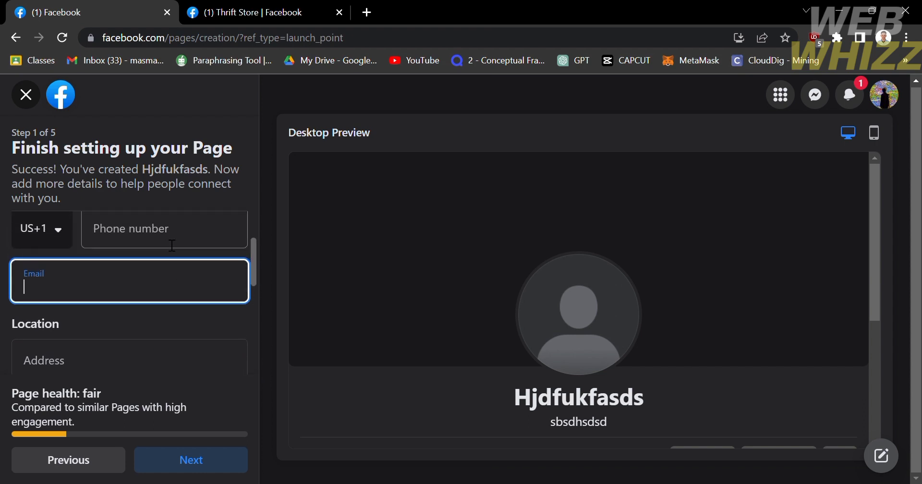
{"action": "left_click", "coordinate": [171, 353]}
{"action": "scroll", "coordinate": [172, 355], "scroll_direction": "down", "scroll_amount": 1}
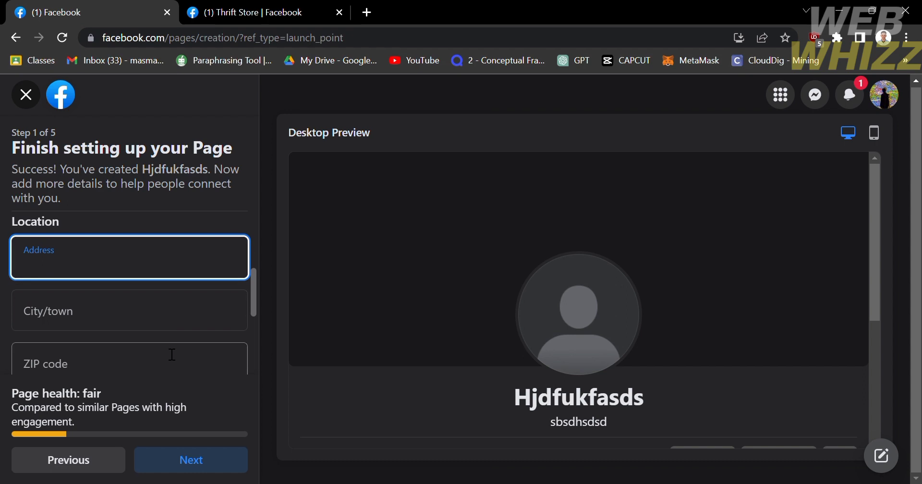
{"action": "left_click", "coordinate": [300, 367]}
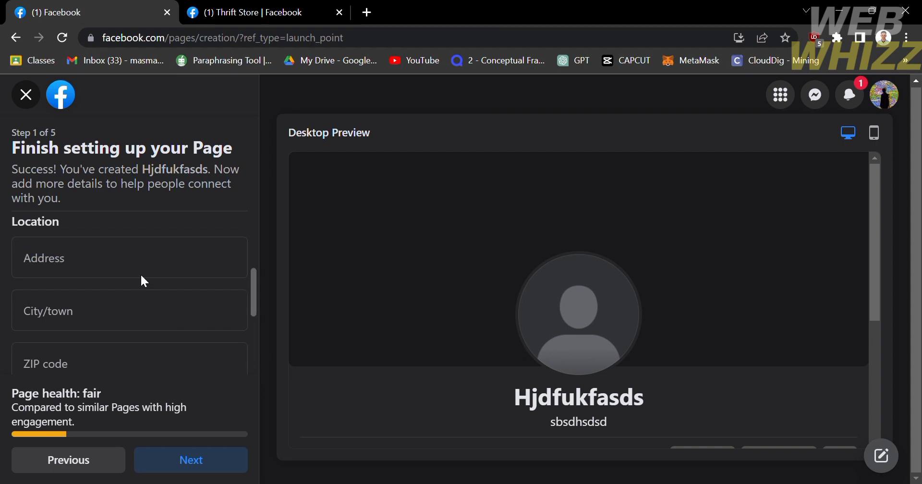
{"action": "scroll", "coordinate": [154, 315], "scroll_direction": "down", "scroll_amount": 1}
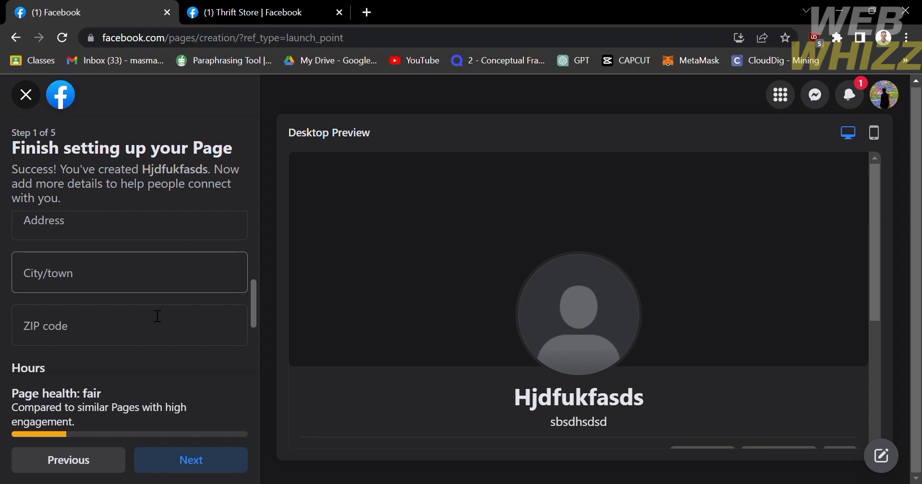
{"action": "scroll", "coordinate": [158, 316], "scroll_direction": "down", "scroll_amount": 3}
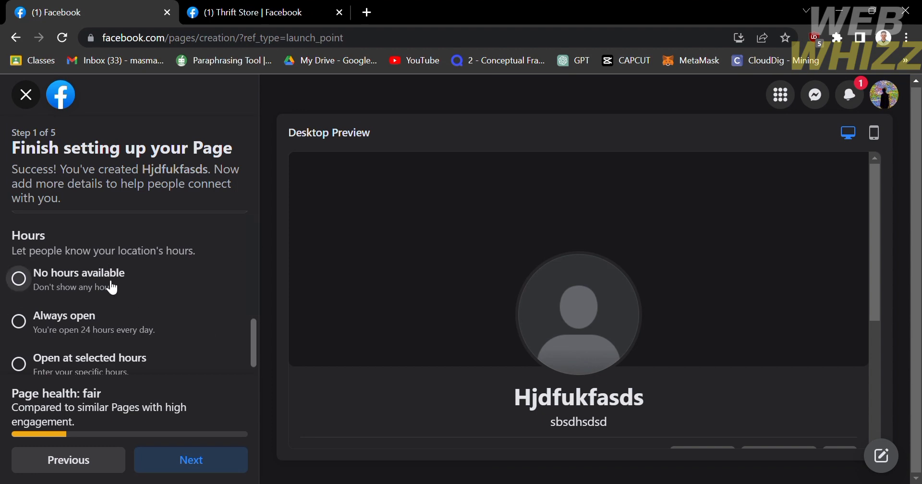
Step: Try the Always open and Open at selected hours options for the Page, and close the weekly schedule without entering hours
{"action": "left_click", "coordinate": [120, 300]}
{"action": "scroll", "coordinate": [124, 298], "scroll_direction": "down", "scroll_amount": 1}
{"action": "left_click", "coordinate": [124, 298]}
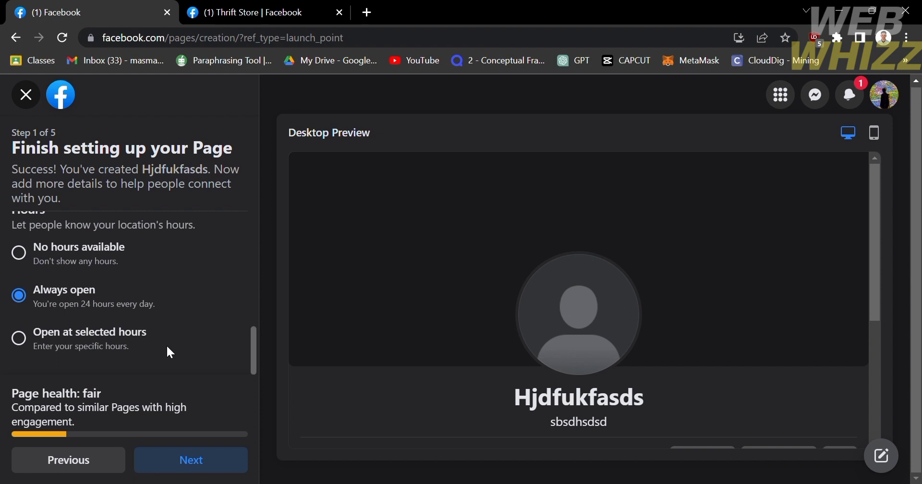
{"action": "left_click", "coordinate": [133, 353]}
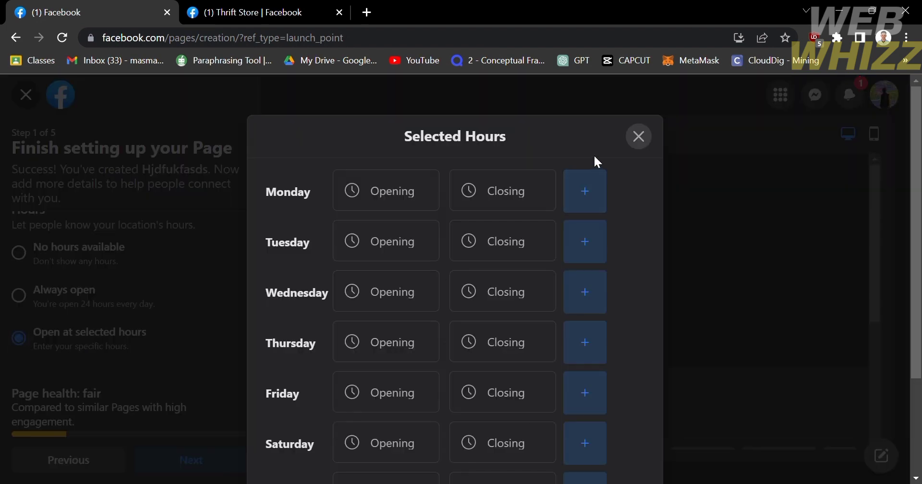
{"action": "left_click", "coordinate": [642, 139]}
Step: Leave the Page setup at its first stage and return to the home feed
{"action": "scroll", "coordinate": [378, 430], "scroll_direction": "down", "scroll_amount": 4}
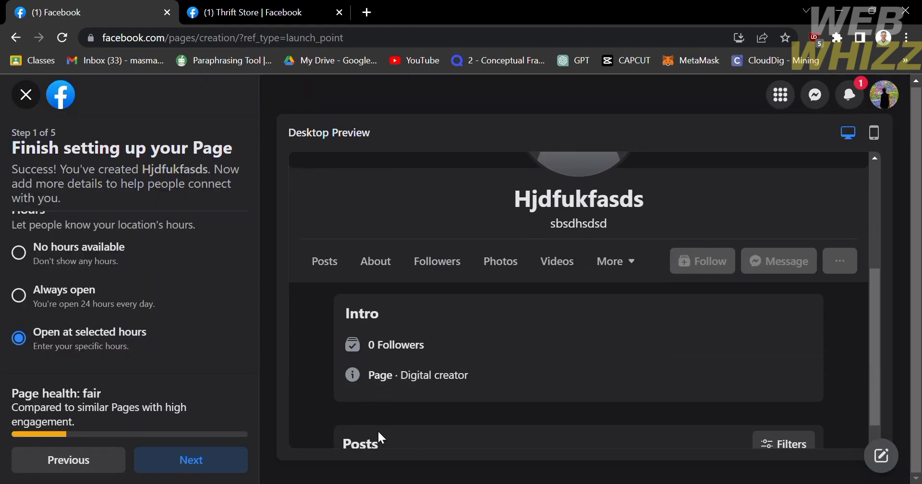
{"action": "left_click", "coordinate": [81, 470]}
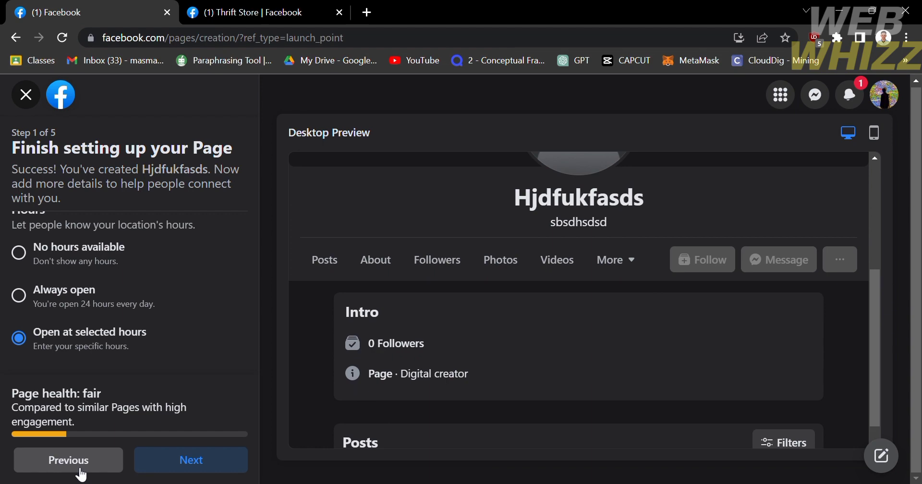
{"action": "left_click", "coordinate": [35, 98]}
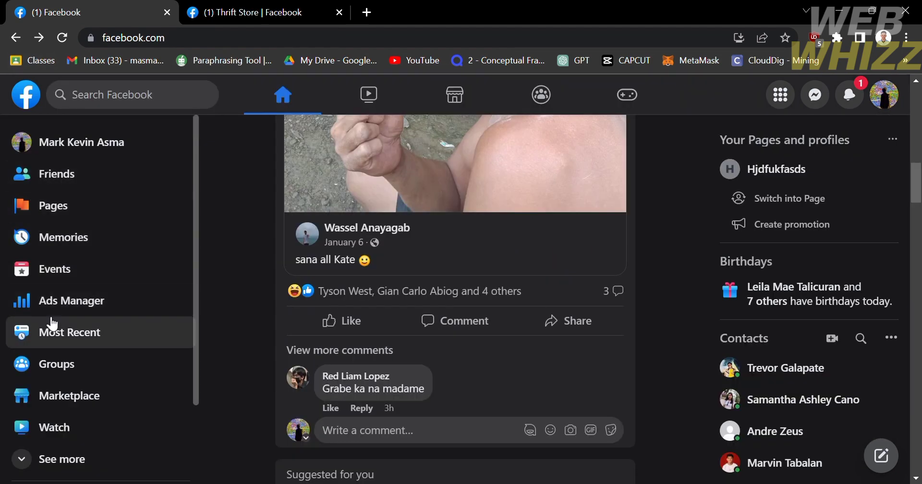
{"action": "scroll", "coordinate": [103, 230], "scroll_direction": "down", "scroll_amount": 2}
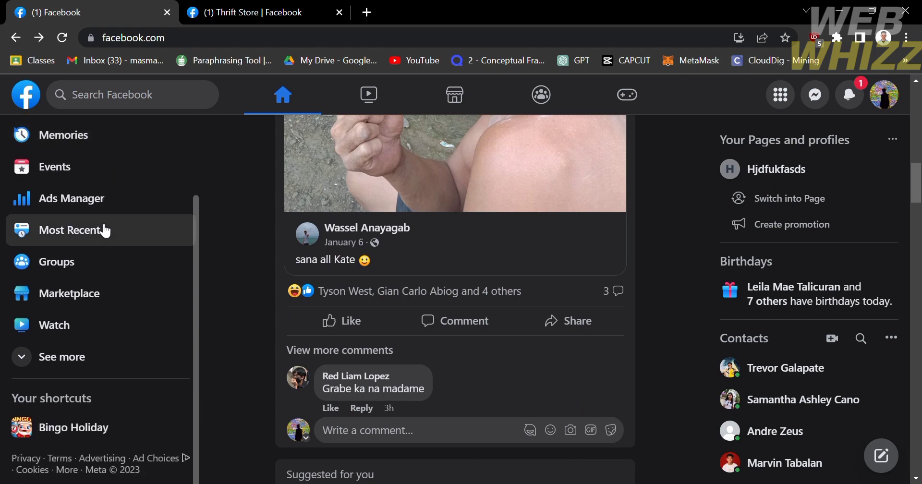
Step: Find Meta Business Suite among the Professional tools and open it
{"action": "left_click", "coordinate": [56, 354]}
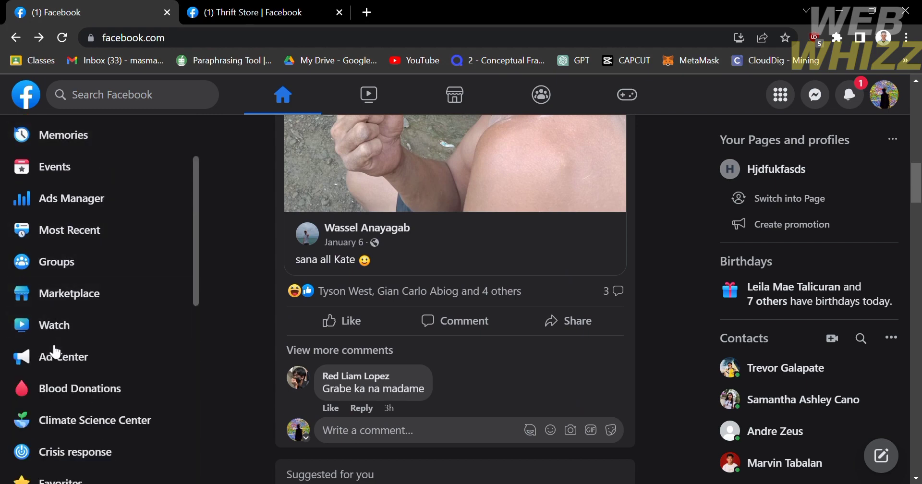
{"action": "scroll", "coordinate": [57, 353], "scroll_direction": "down", "scroll_amount": 6}
{"action": "scroll", "coordinate": [55, 352], "scroll_direction": "down", "scroll_amount": 3}
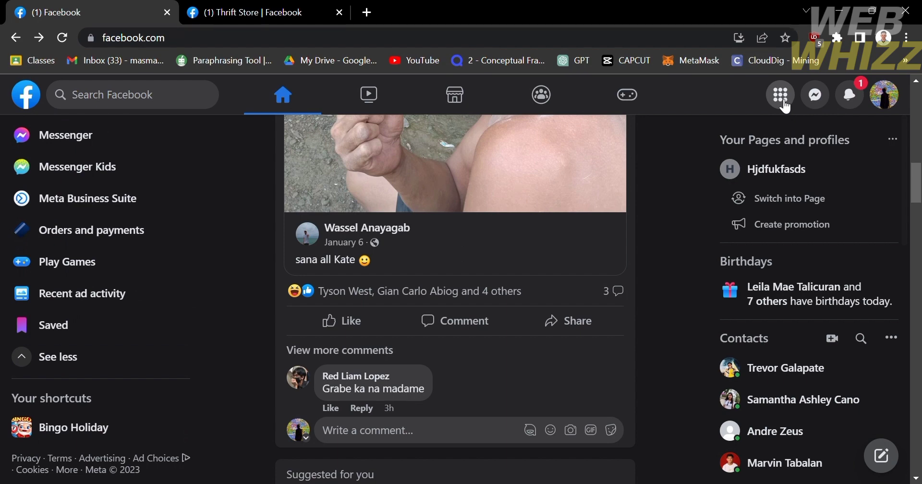
{"action": "left_click", "coordinate": [784, 100]}
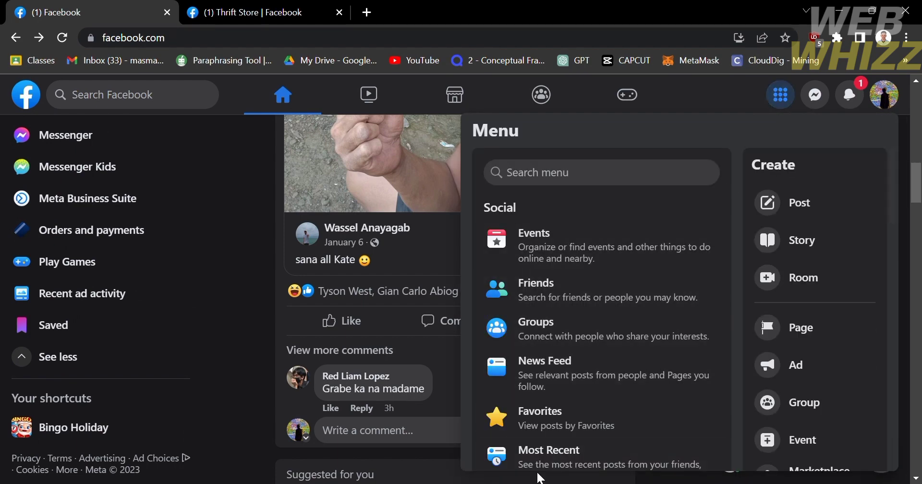
{"action": "scroll", "coordinate": [584, 366], "scroll_direction": "down", "scroll_amount": 3}
{"action": "scroll", "coordinate": [584, 356], "scroll_direction": "down", "scroll_amount": 9}
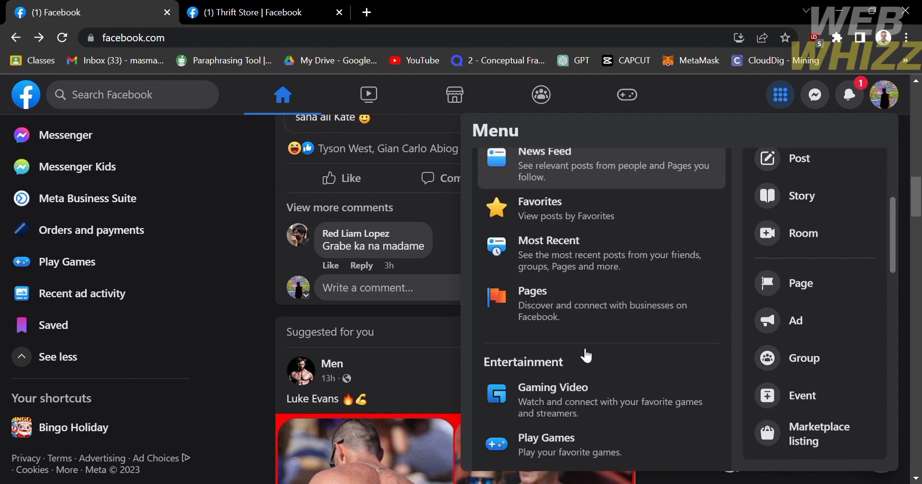
{"action": "scroll", "coordinate": [582, 356], "scroll_direction": "down", "scroll_amount": 8}
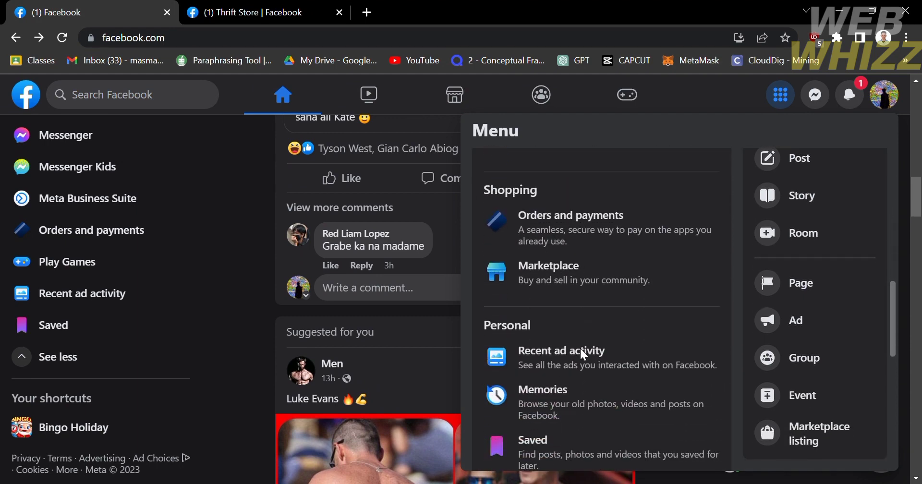
{"action": "scroll", "coordinate": [586, 355], "scroll_direction": "down", "scroll_amount": 2}
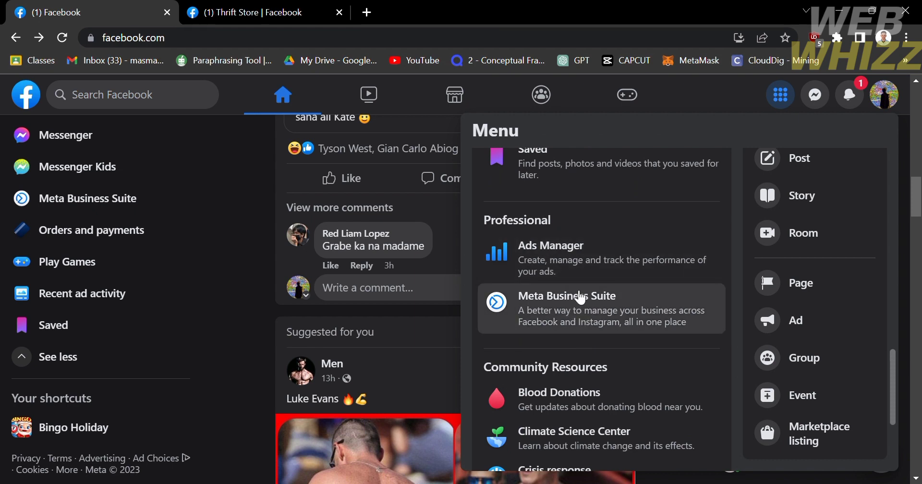
{"action": "left_click", "coordinate": [632, 325]}
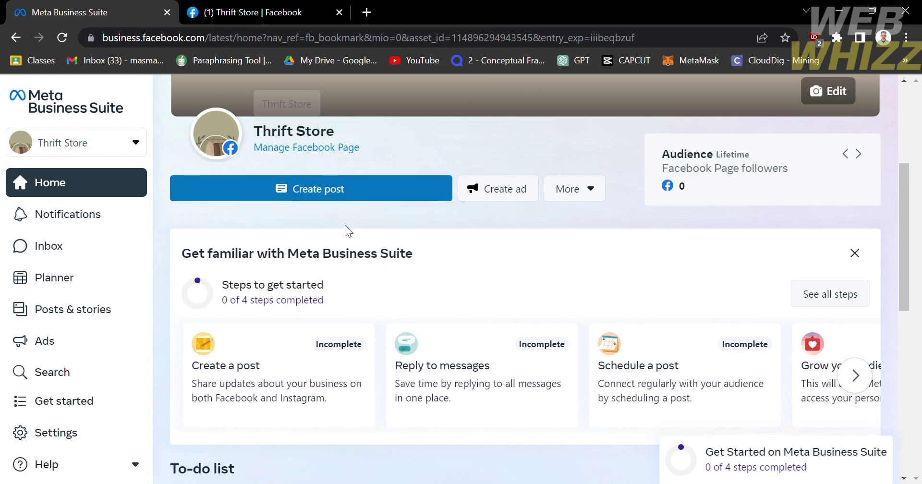
Step: Examine the Thrift Store home overview, including the getting-started steps, to-do list, audience section and available tools
{"action": "scroll", "coordinate": [379, 354], "scroll_direction": "down", "scroll_amount": 3}
{"action": "scroll", "coordinate": [379, 354], "scroll_direction": "up", "scroll_amount": 2}
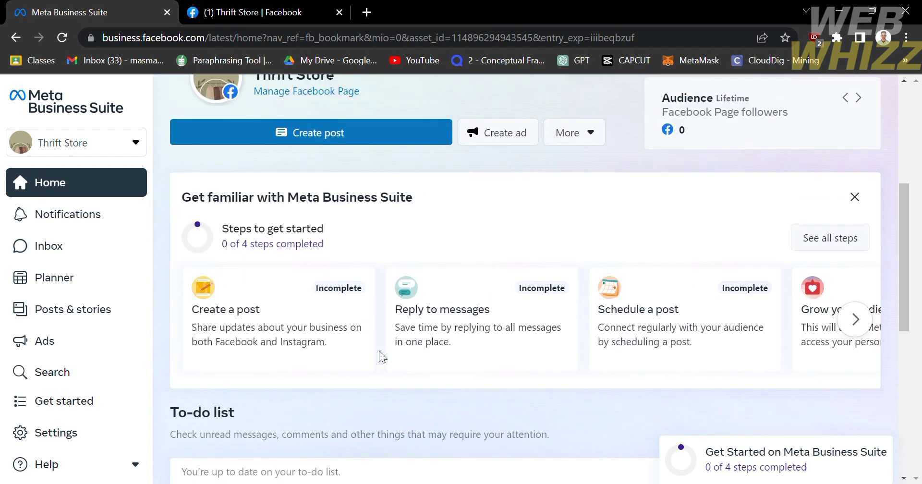
{"action": "scroll", "coordinate": [382, 356], "scroll_direction": "down", "scroll_amount": 4}
{"action": "scroll", "coordinate": [384, 357], "scroll_direction": "down", "scroll_amount": 2}
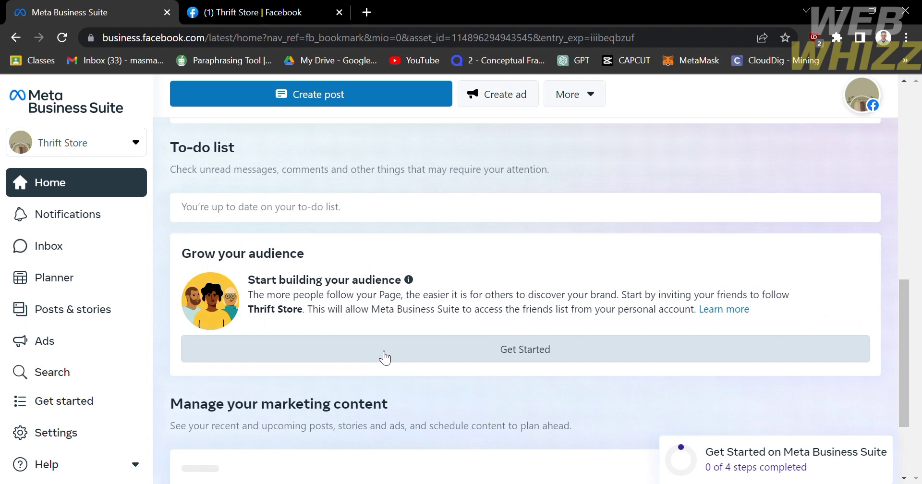
{"action": "scroll", "coordinate": [384, 357], "scroll_direction": "up", "scroll_amount": 5}
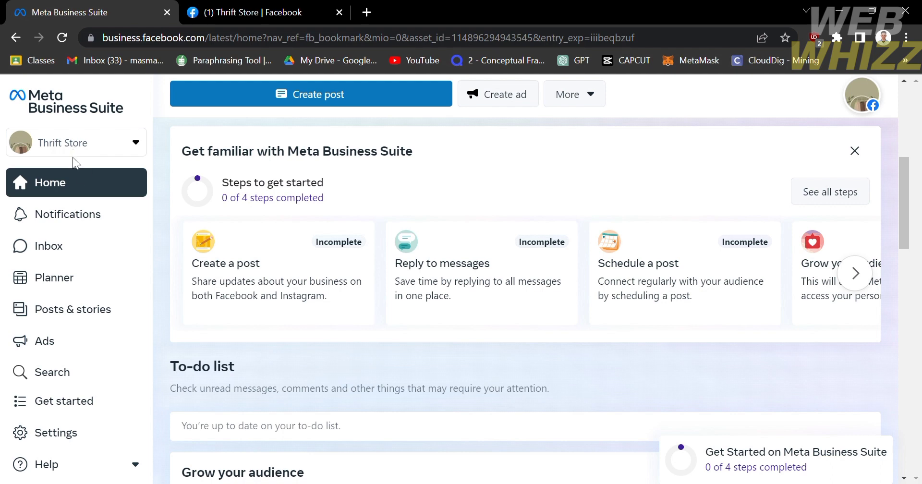
{"action": "scroll", "coordinate": [108, 313], "scroll_direction": "down", "scroll_amount": 2}
{"action": "scroll", "coordinate": [107, 313], "scroll_direction": "up", "scroll_amount": 2}
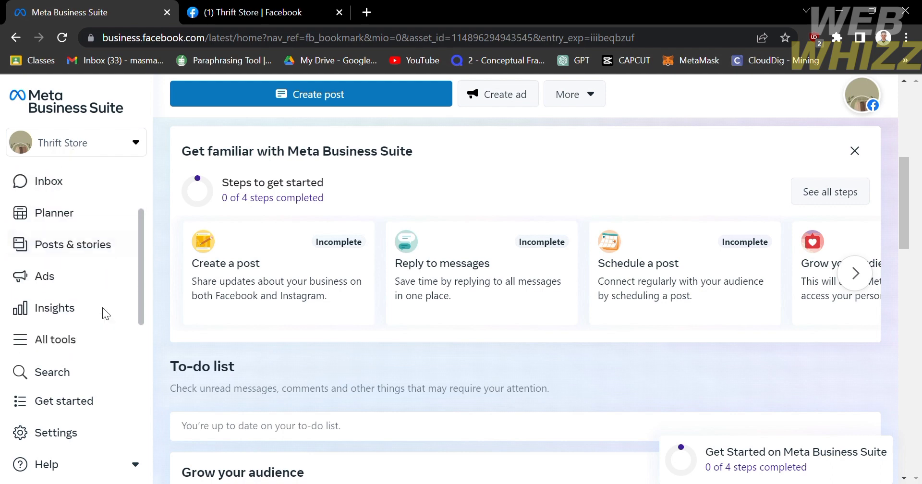
Step: Open the Instagram messages section of the Inbox and bring up its option to connect an account
{"action": "left_click", "coordinate": [65, 254]}
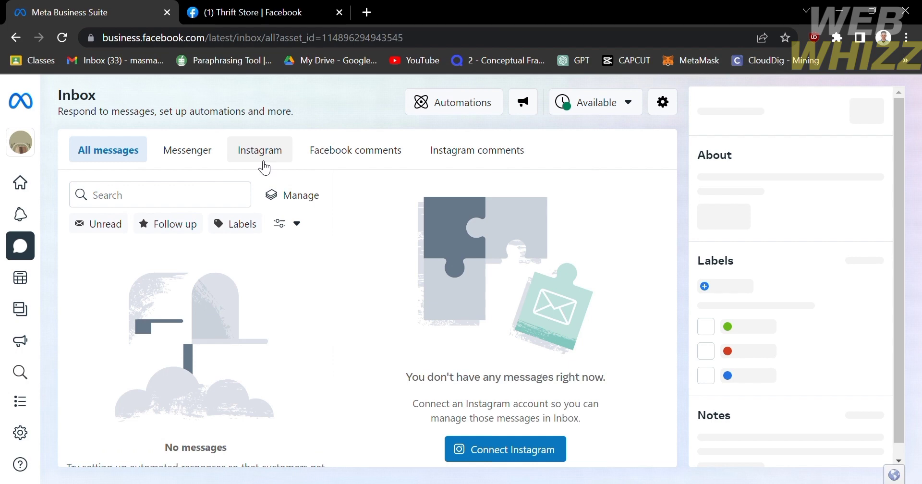
{"action": "left_click", "coordinate": [264, 169]}
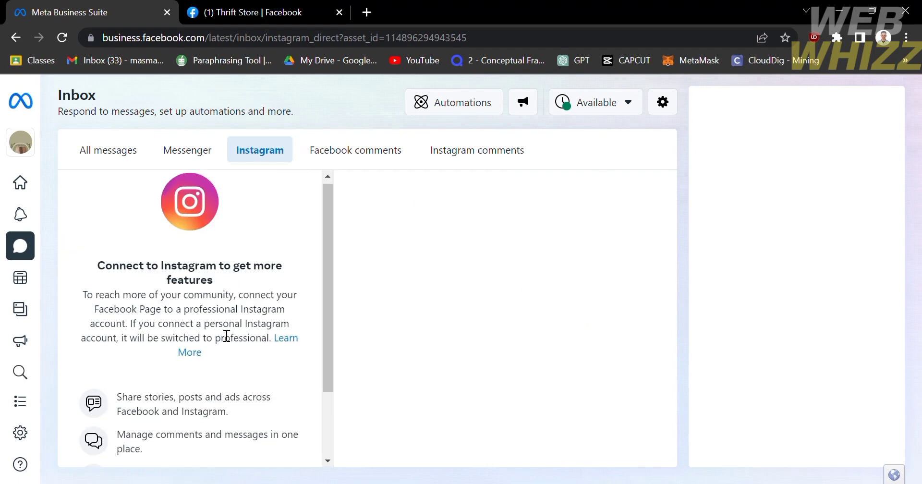
{"action": "scroll", "coordinate": [227, 336], "scroll_direction": "down", "scroll_amount": 3}
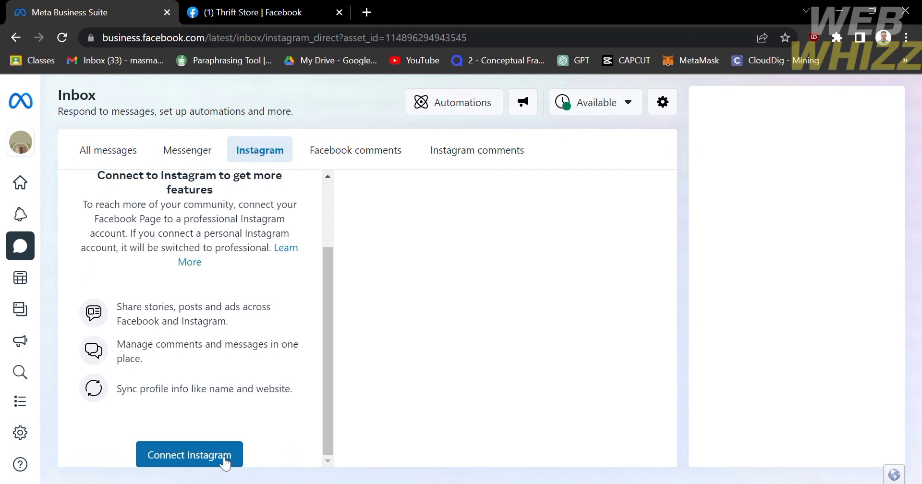
Step: Connect the Thrift Store Facebook Page to Instagram, keeping access to Instagram messages in Inbox allowed
{"action": "left_click", "coordinate": [224, 461]}
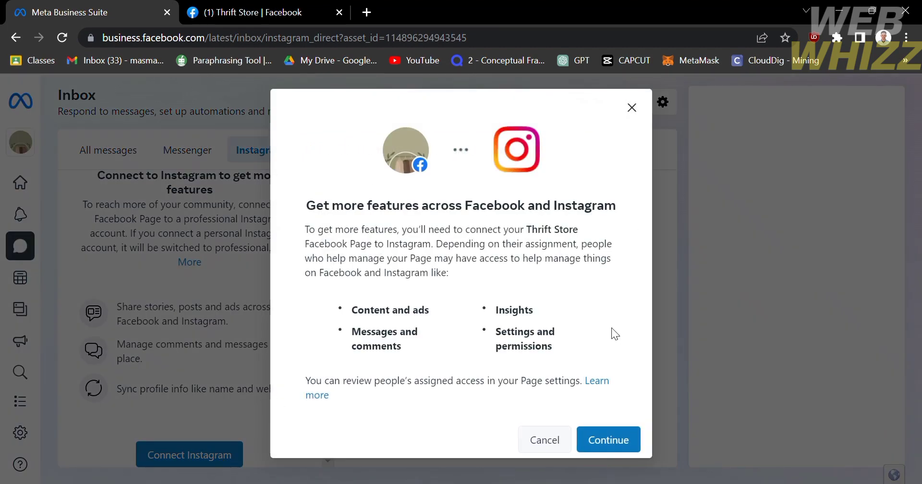
{"action": "left_click", "coordinate": [620, 432]}
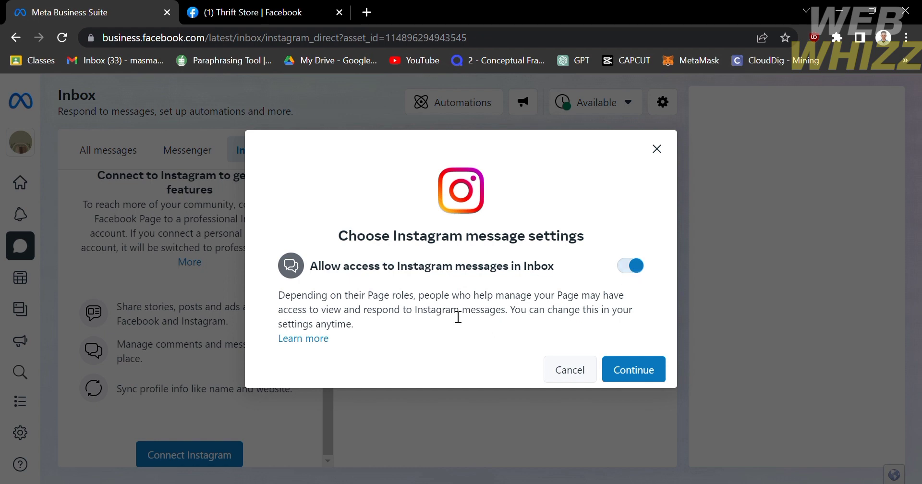
{"action": "left_click", "coordinate": [630, 269]}
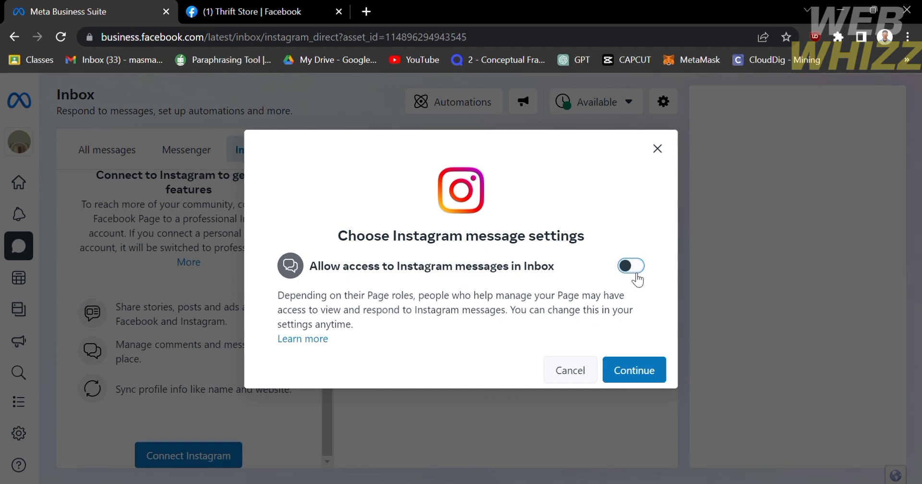
{"action": "left_click", "coordinate": [632, 268]}
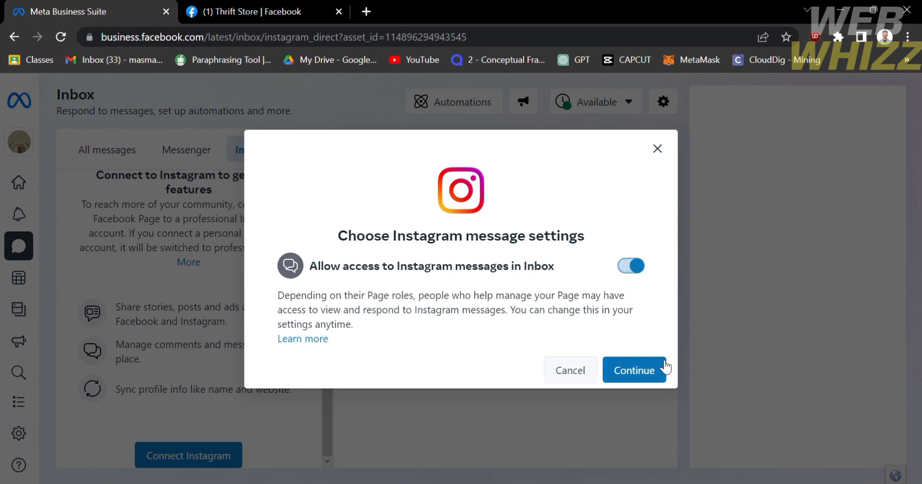
{"action": "left_click", "coordinate": [634, 370]}
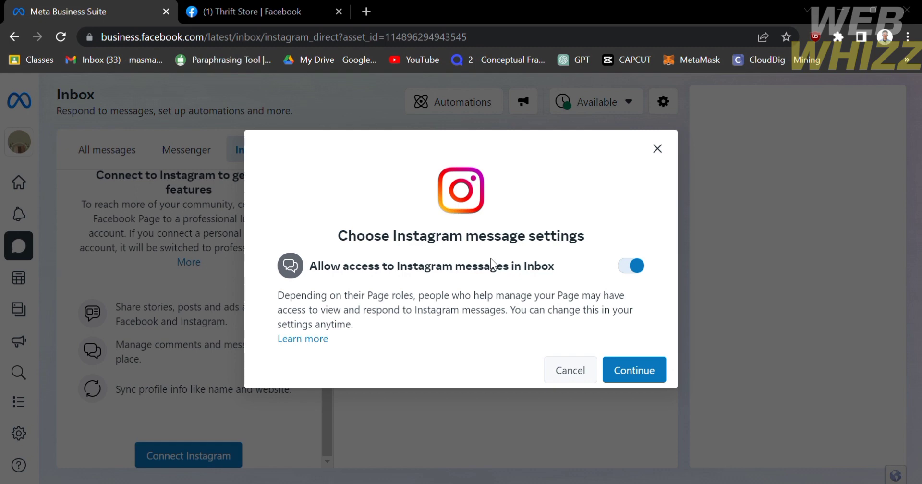
{"action": "left_click", "coordinate": [556, 463]}
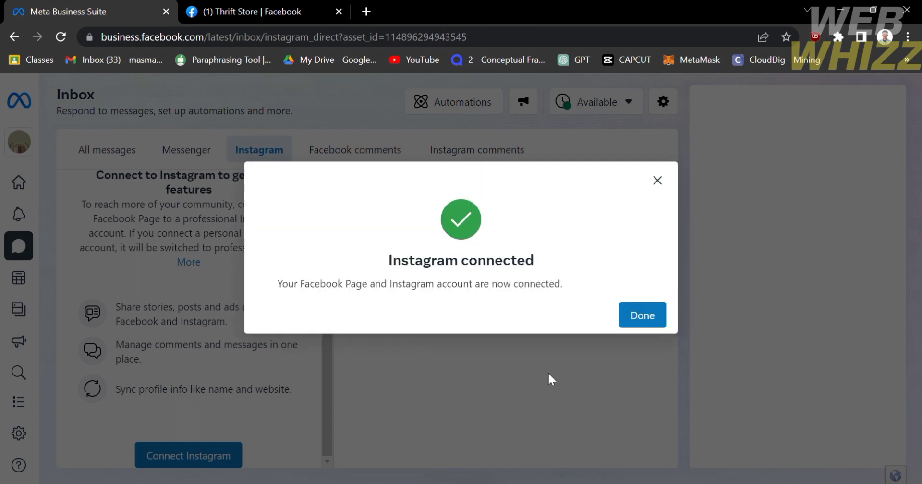
{"action": "left_click", "coordinate": [649, 316]}
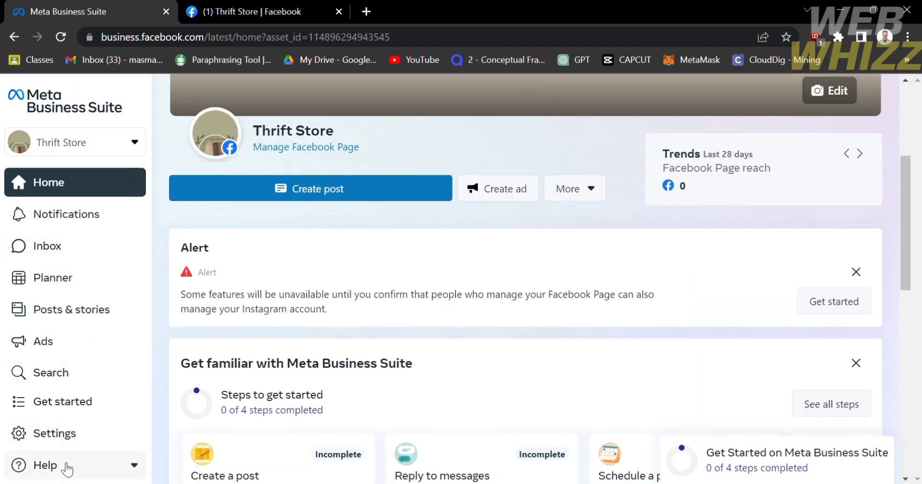
Step: Check the Profiles settings, return to the Thrift Store home overview and look at the Help options
{"action": "left_click", "coordinate": [70, 431]}
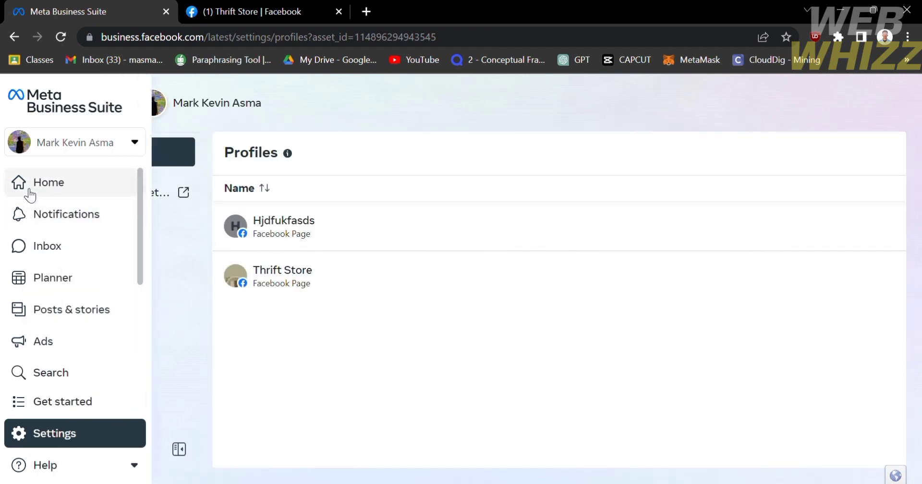
{"action": "left_click", "coordinate": [24, 188]}
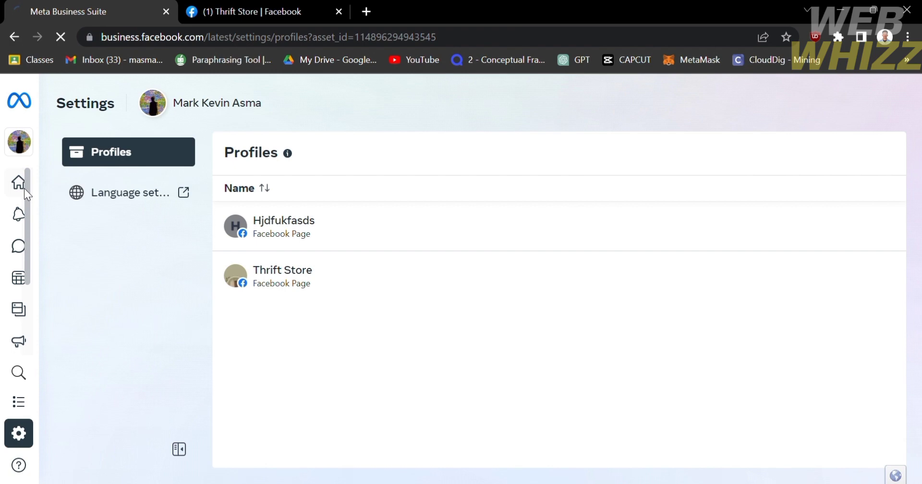
{"action": "left_click", "coordinate": [135, 465]}
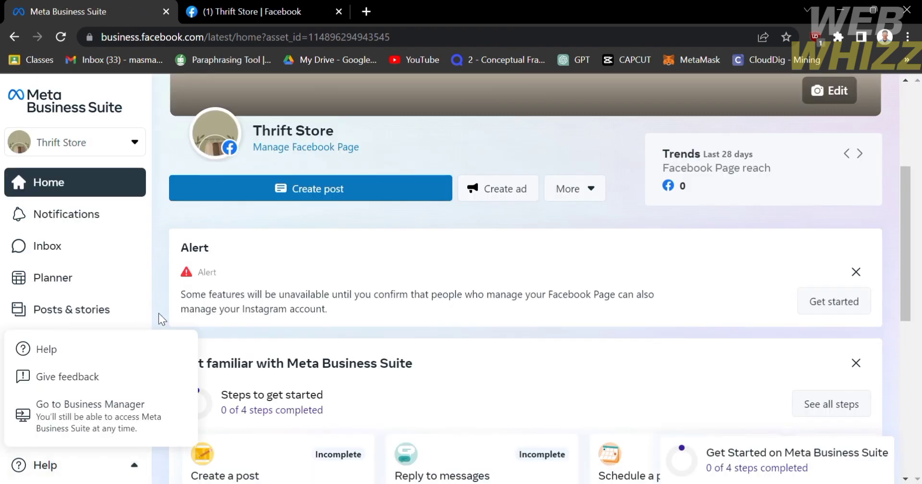
{"action": "left_click", "coordinate": [164, 282]}
Step: Open Commerce from the Sell products and services group of all tools
{"action": "scroll", "coordinate": [114, 305], "scroll_direction": "down", "scroll_amount": 3}
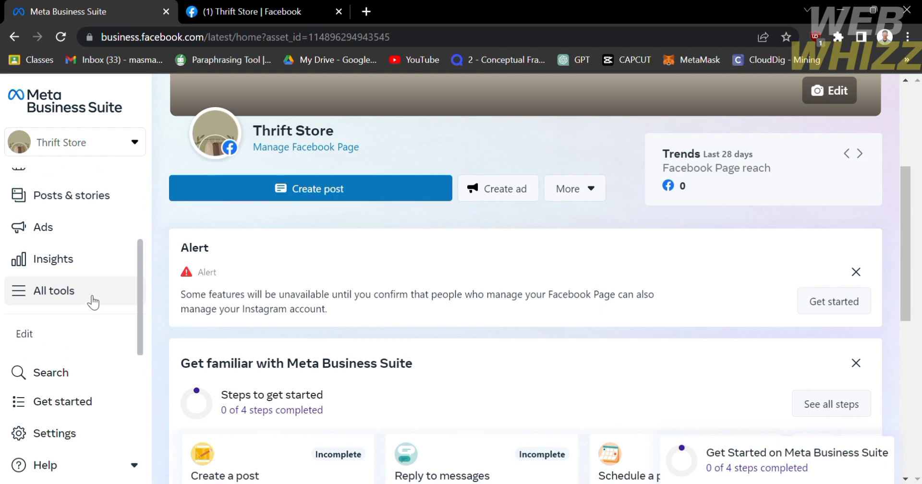
{"action": "left_click", "coordinate": [88, 297]}
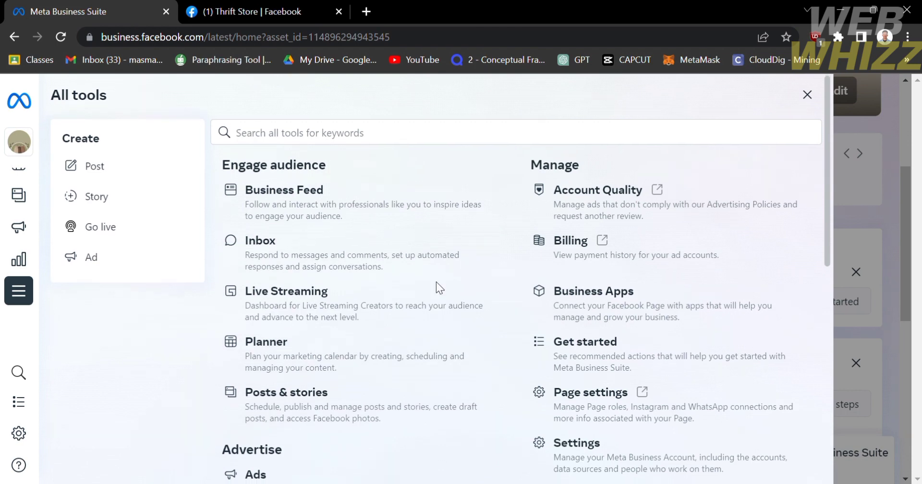
{"action": "scroll", "coordinate": [437, 283], "scroll_direction": "down", "scroll_amount": 1}
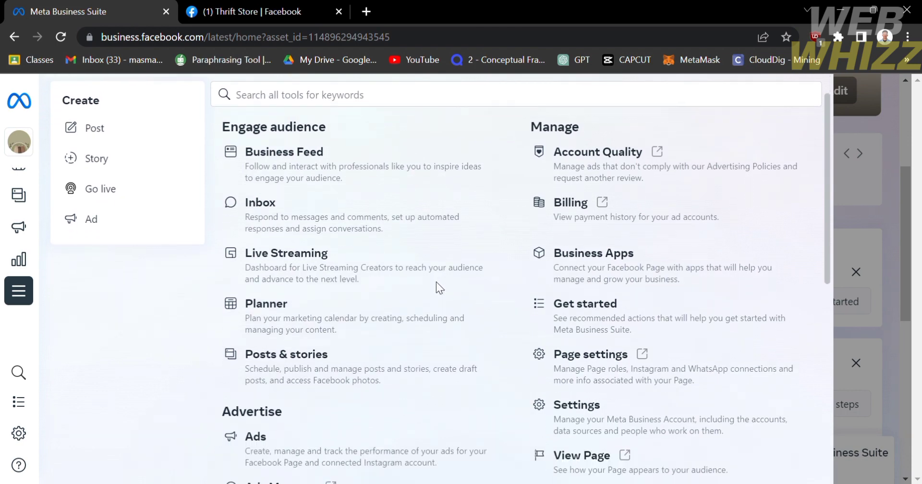
{"action": "scroll", "coordinate": [436, 282], "scroll_direction": "down", "scroll_amount": 9}
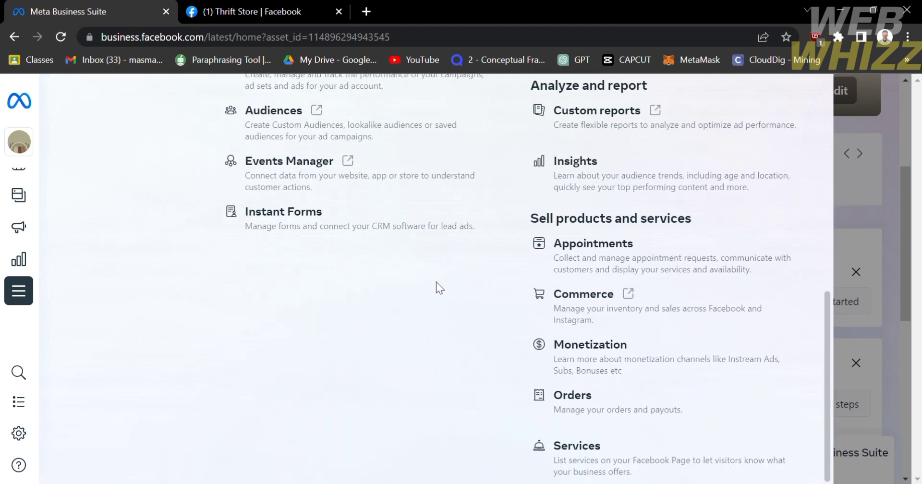
{"action": "scroll", "coordinate": [437, 282], "scroll_direction": "down", "scroll_amount": 1}
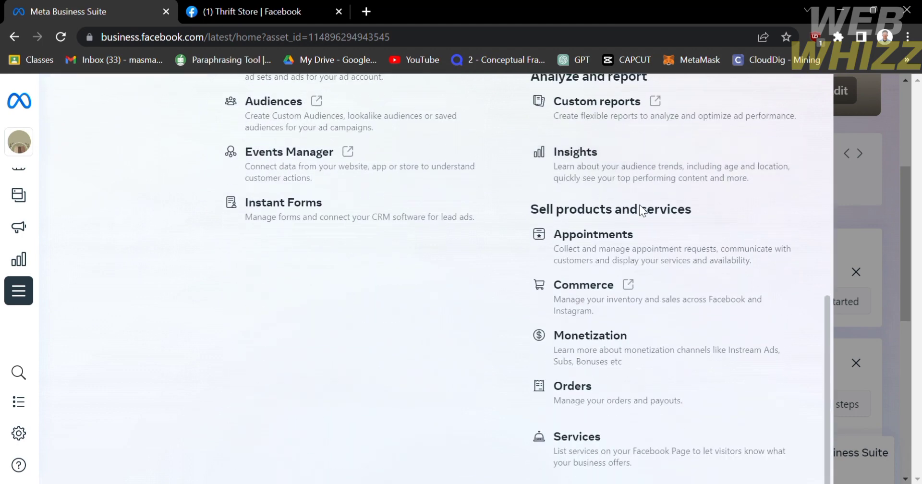
{"action": "left_click", "coordinate": [658, 297]}
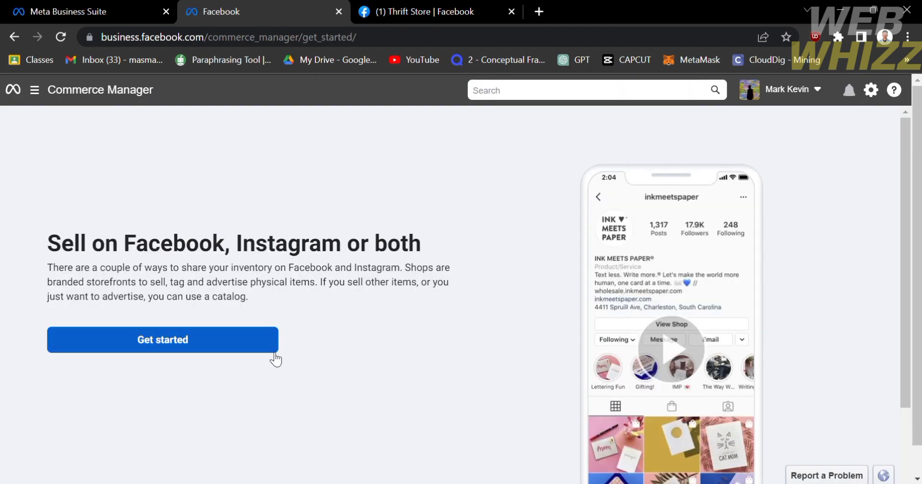
Step: Get started with selling in Commerce Manager, try the catalog option and choose Create a shop as the way to sell
{"action": "left_click", "coordinate": [186, 339]}
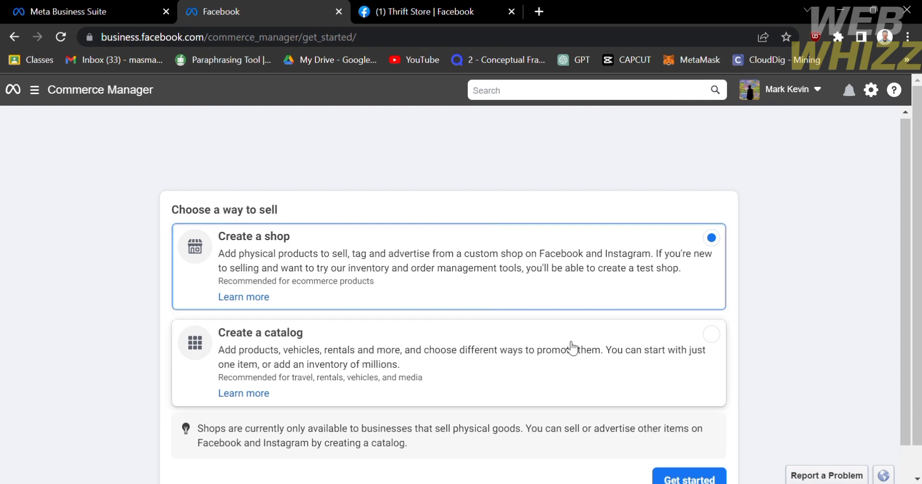
{"action": "scroll", "coordinate": [569, 347], "scroll_direction": "down", "scroll_amount": 2}
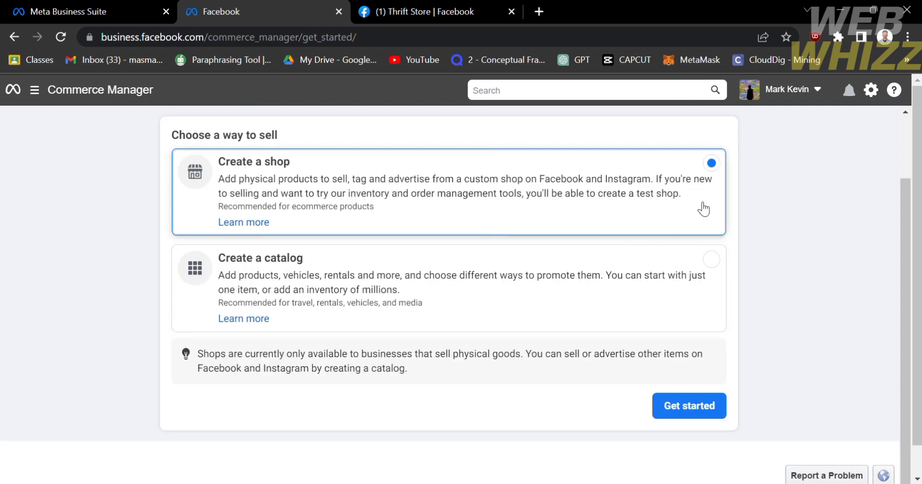
{"action": "left_click", "coordinate": [714, 277]}
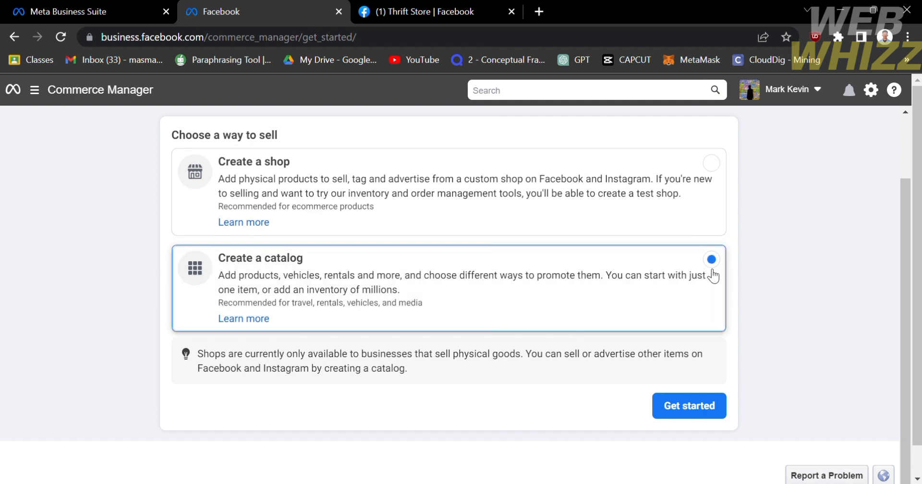
{"action": "left_click", "coordinate": [713, 166]}
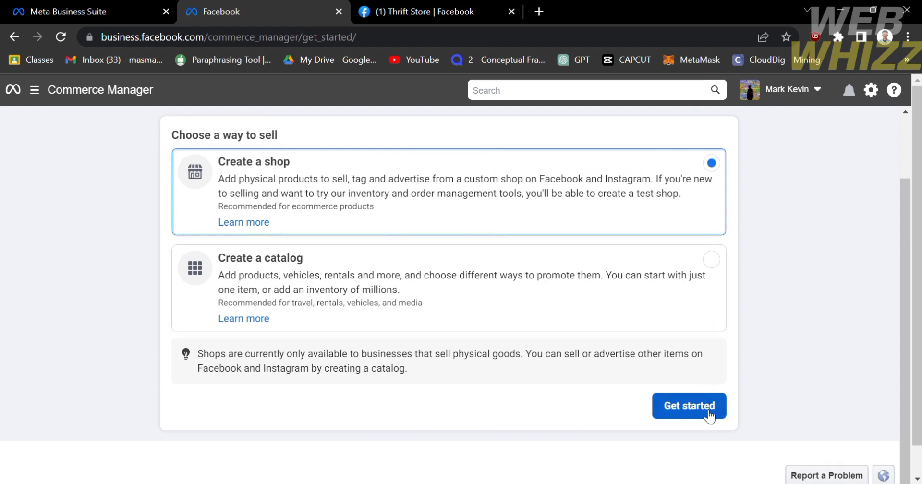
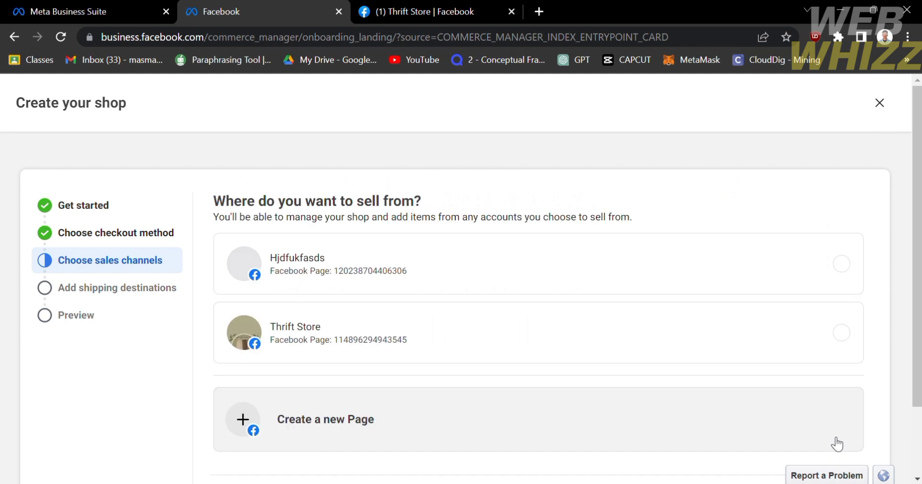
Step: Choose the Thrift Store Facebook Page as the sales channel and continue the shop setup
{"action": "left_click", "coordinate": [533, 352]}
{"action": "scroll", "coordinate": [531, 351], "scroll_direction": "down", "scroll_amount": 2}
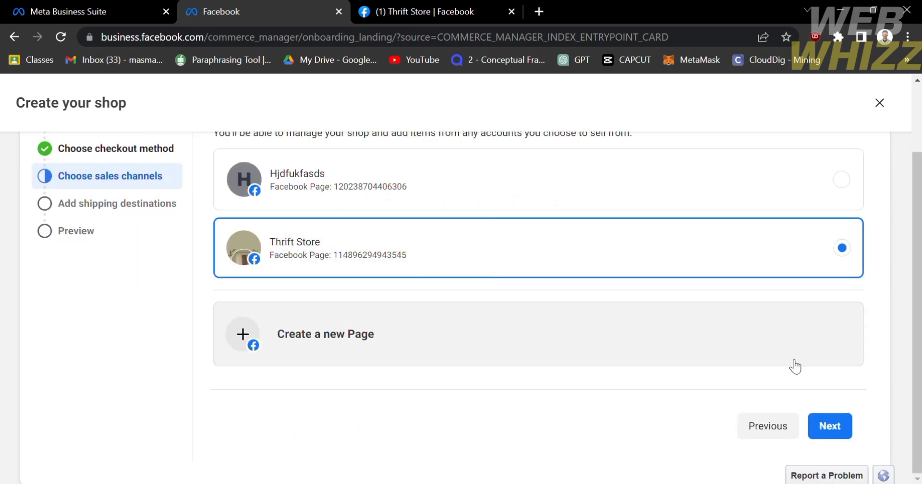
{"action": "left_click", "coordinate": [848, 428]}
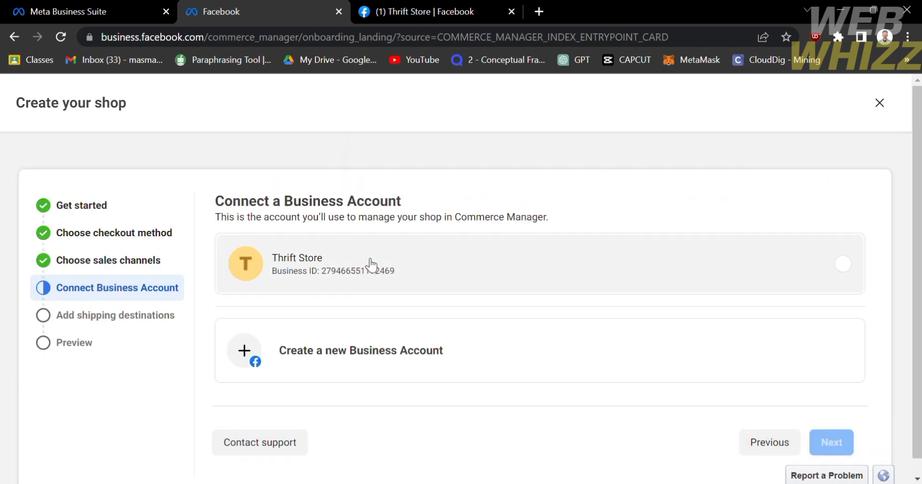
Step: Connect the Thrift Store business account to the shop and fill in the business email address
{"action": "left_click", "coordinate": [371, 264]}
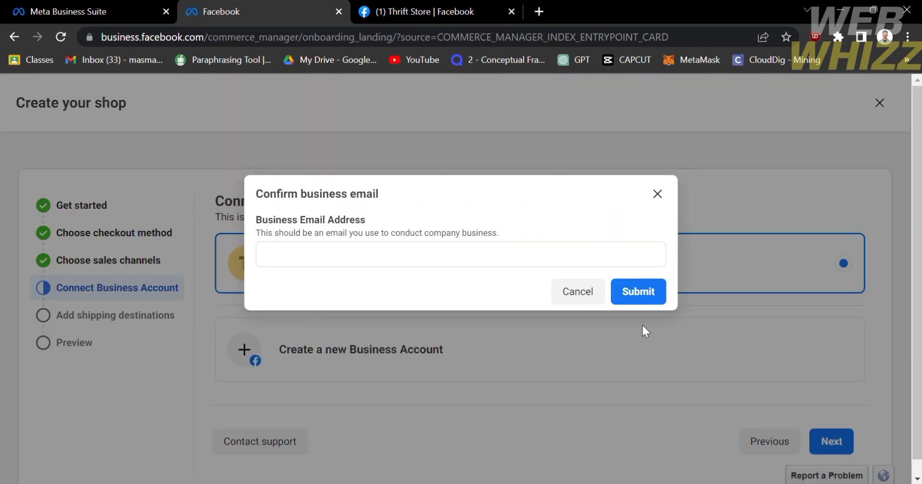
{"action": "left_click", "coordinate": [541, 259]}
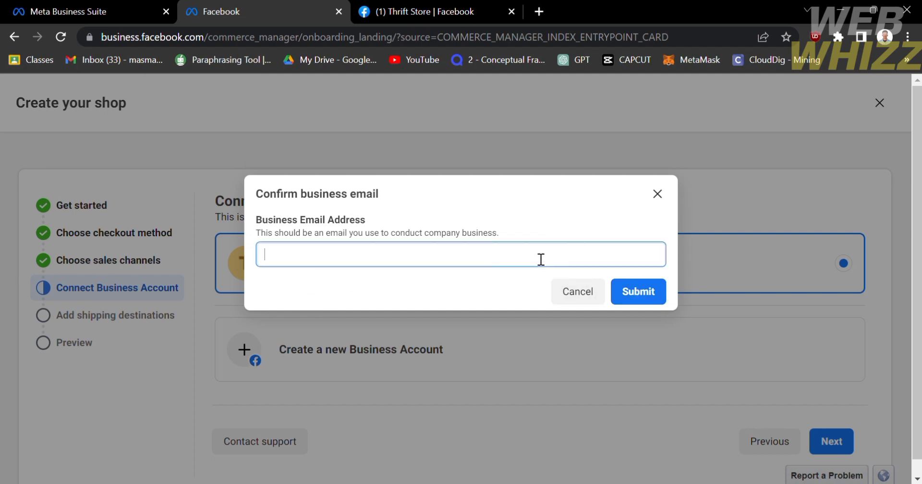
{"action": "type", "text": "m"}
{"action": "key", "text": "BackSpace"}
{"action": "type", "text": "asma"}
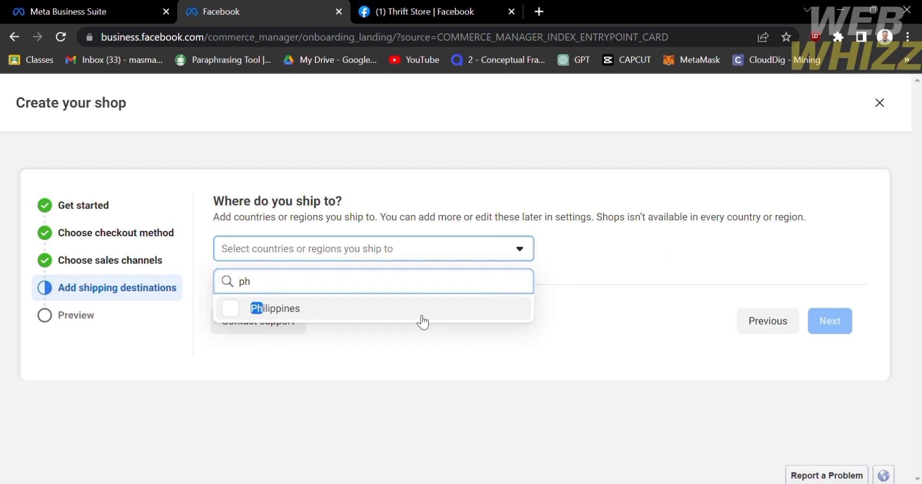
Step: Set the Philippines as the shop's shipping destination and continue to the preview
{"action": "left_click", "coordinate": [411, 311]}
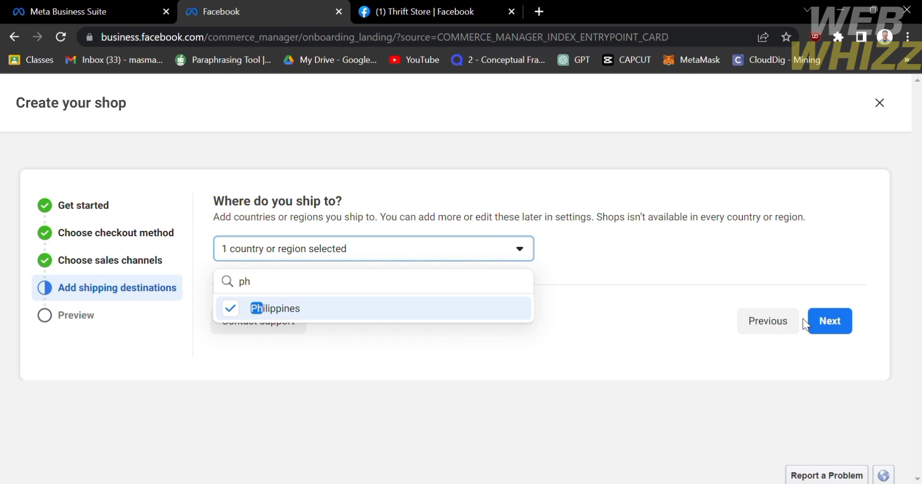
{"action": "left_click", "coordinate": [813, 321]}
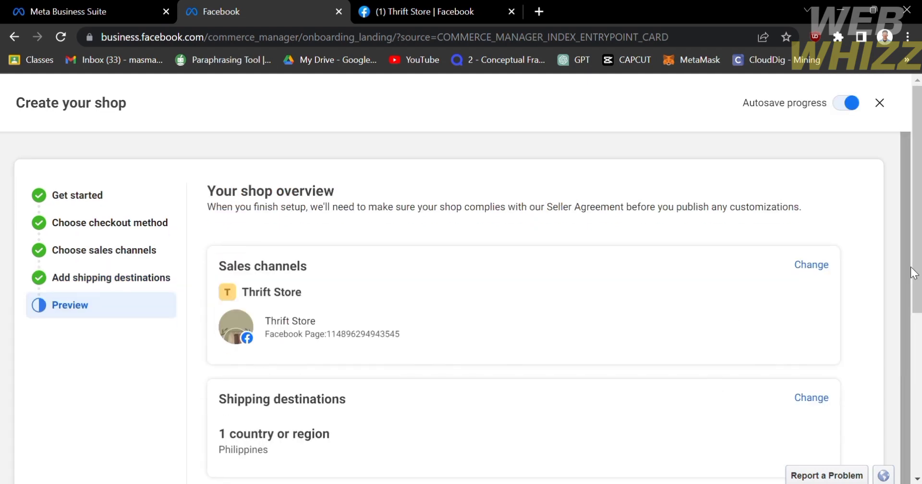
Step: Review the shop overview, accept the Seller Agreement and finish the shop setup
{"action": "left_click_drag", "start_coordinate": [911, 267], "coordinate": [918, 409]}
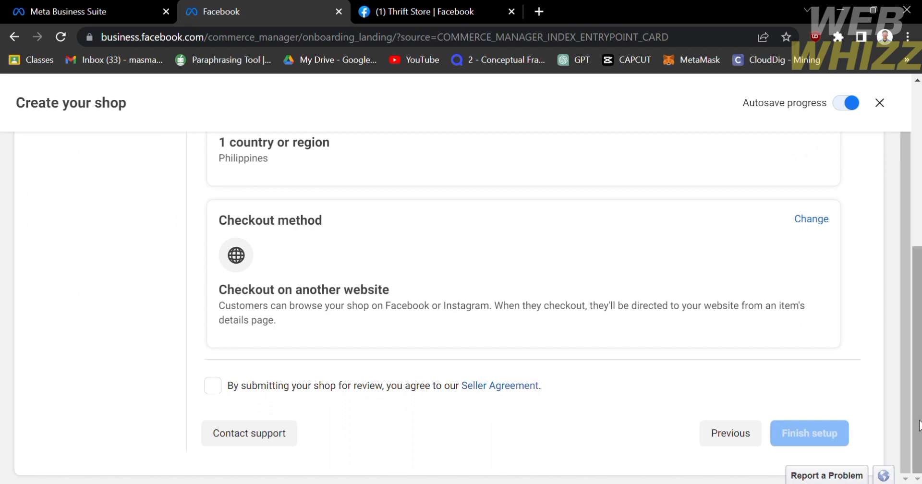
{"action": "scroll", "coordinate": [658, 221], "scroll_direction": "up", "scroll_amount": 5}
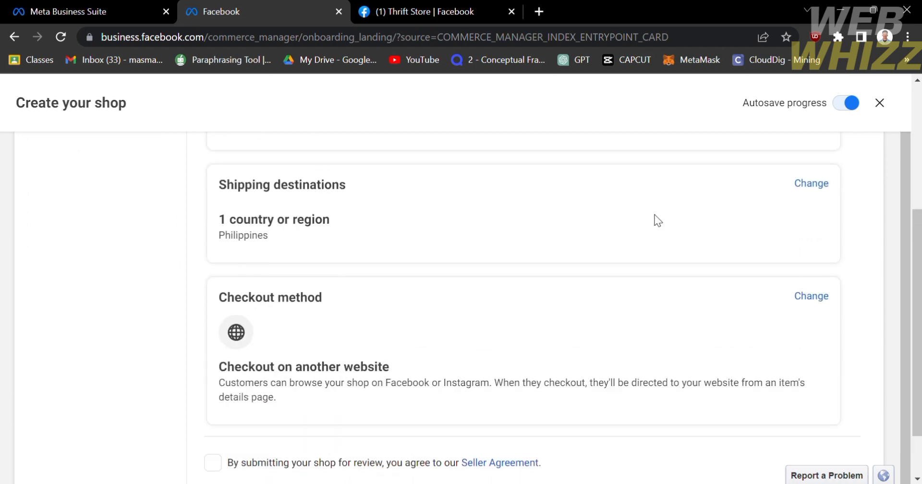
{"action": "scroll", "coordinate": [658, 221], "scroll_direction": "down", "scroll_amount": 5}
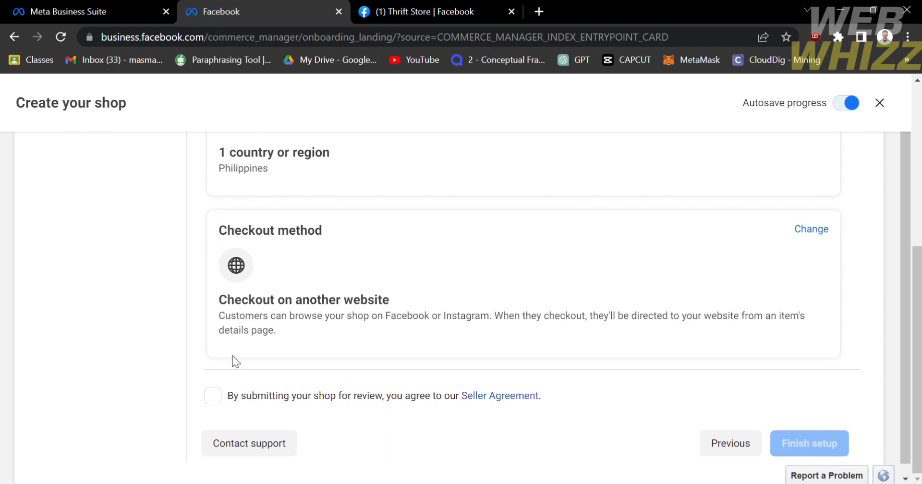
{"action": "left_click", "coordinate": [217, 400]}
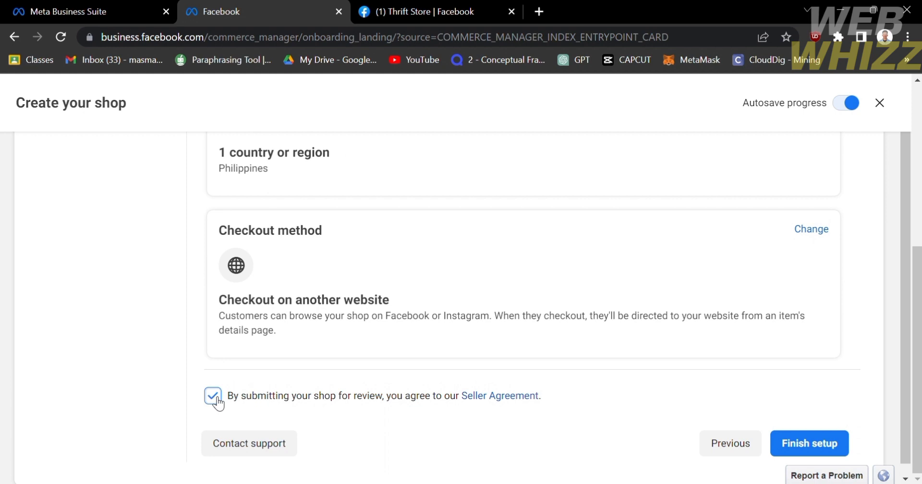
{"action": "left_click", "coordinate": [831, 443]}
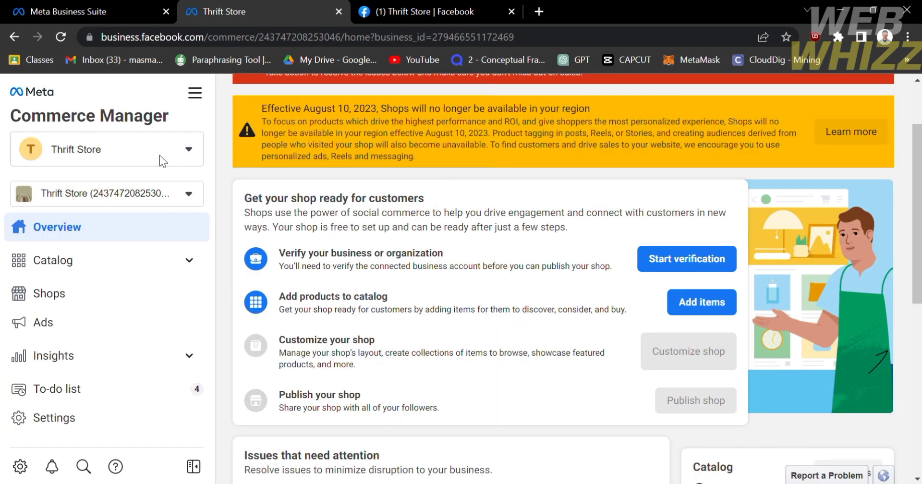
Step: Check the business account selector and examine the shop's setup tasks and issues in the Commerce Manager overview
{"action": "left_click", "coordinate": [159, 154]}
{"action": "left_click", "coordinate": [144, 265]}
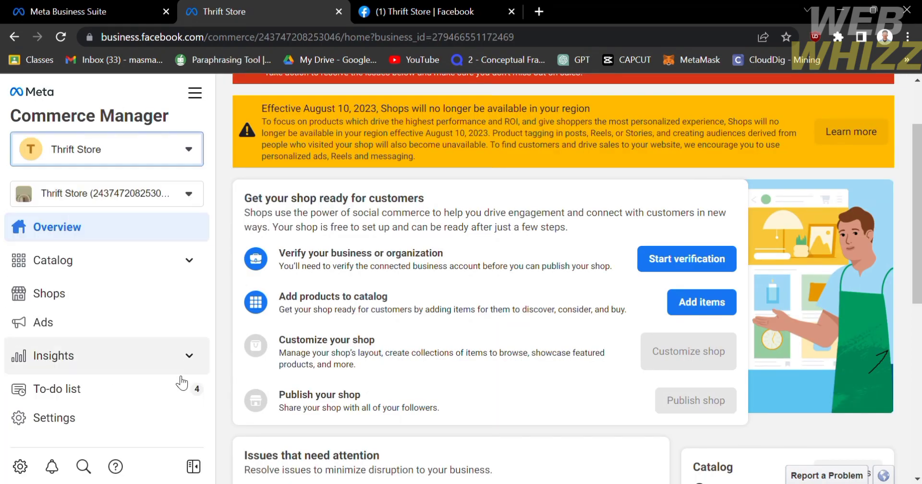
{"action": "scroll", "coordinate": [182, 386], "scroll_direction": "down", "scroll_amount": 3}
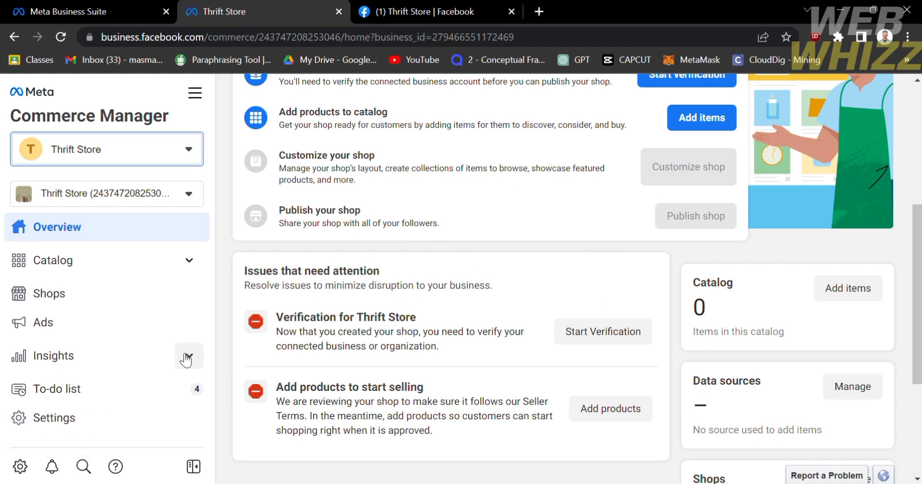
Step: Open the Thrift Store business settings and go to Pixels under Data Sources
{"action": "left_click", "coordinate": [21, 468]}
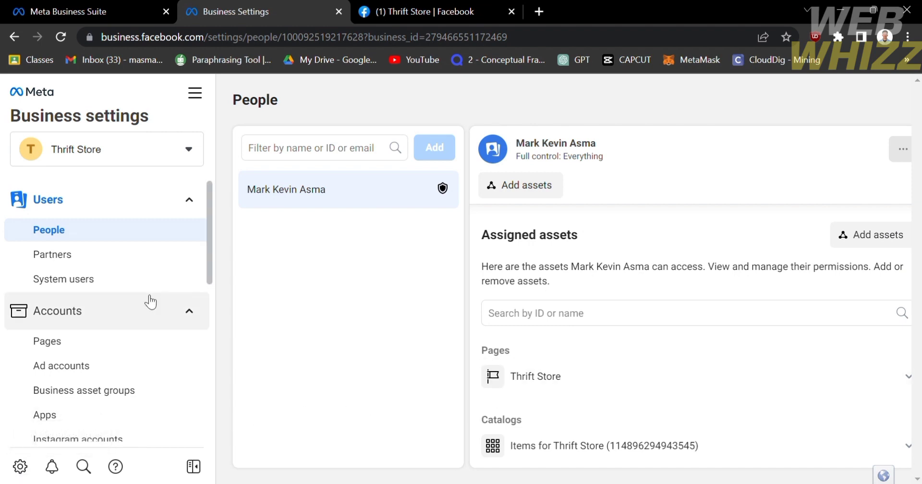
{"action": "scroll", "coordinate": [142, 375], "scroll_direction": "down", "scroll_amount": 6}
{"action": "scroll", "coordinate": [141, 376], "scroll_direction": "down", "scroll_amount": 2}
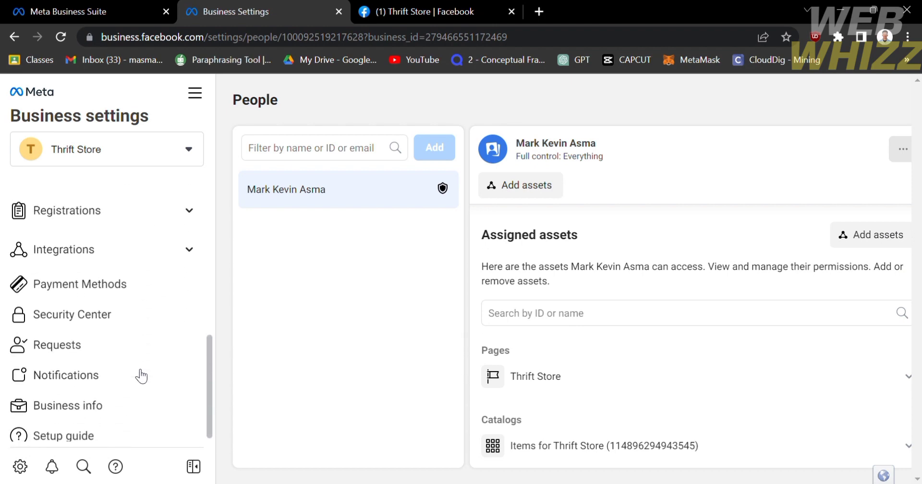
{"action": "scroll", "coordinate": [142, 376], "scroll_direction": "up", "scroll_amount": 5}
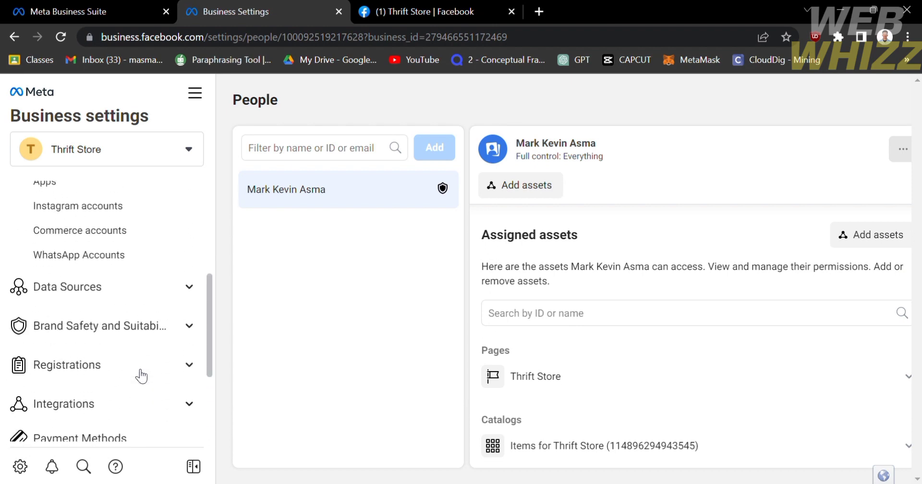
{"action": "left_click", "coordinate": [115, 348]}
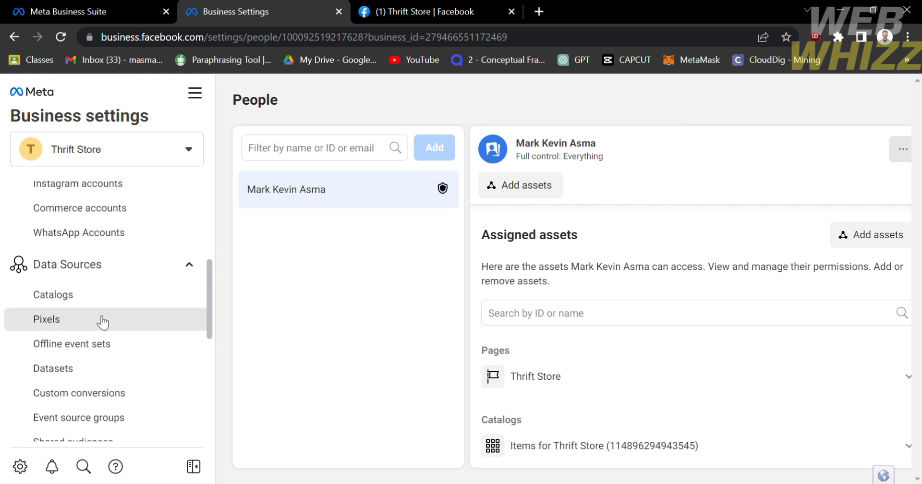
{"action": "left_click", "coordinate": [99, 319]}
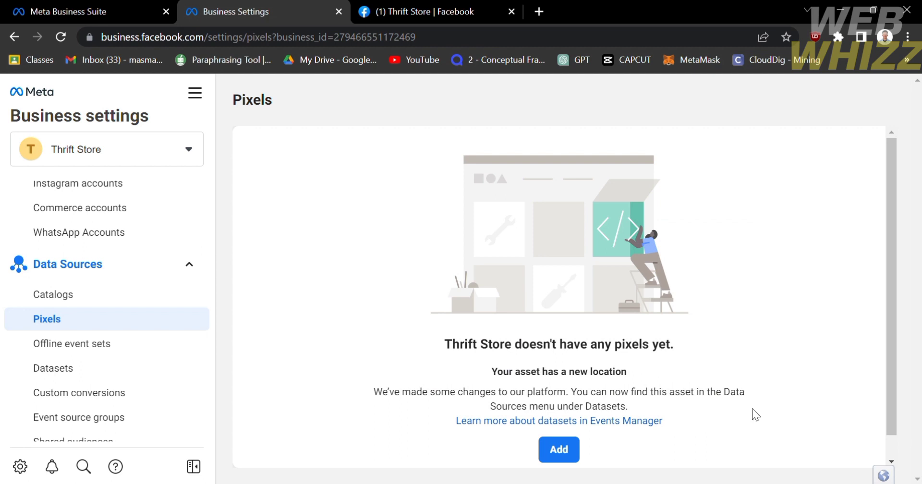
Step: Look at the form for adding a pixel, close it without adding one and check the remaining business settings
{"action": "left_click", "coordinate": [576, 450]}
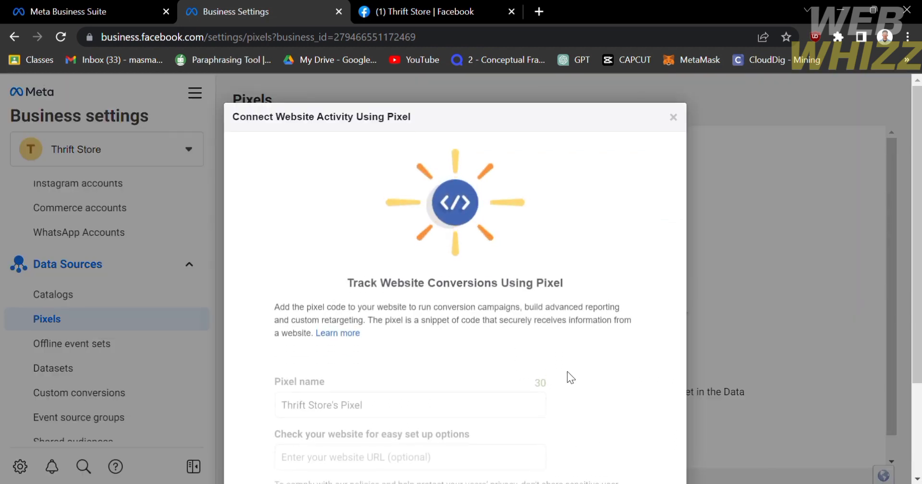
{"action": "left_click", "coordinate": [117, 370]}
{"action": "scroll", "coordinate": [117, 370], "scroll_direction": "down", "scroll_amount": 6}
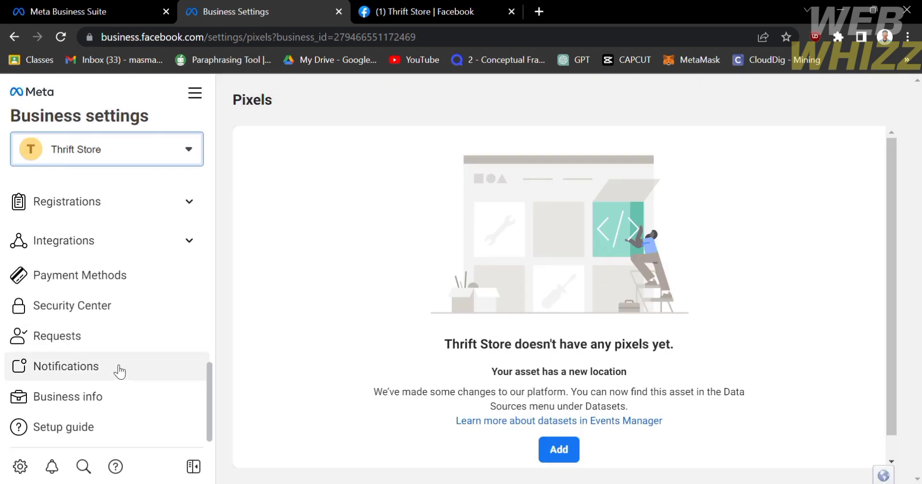
{"action": "left_click", "coordinate": [269, 369]}
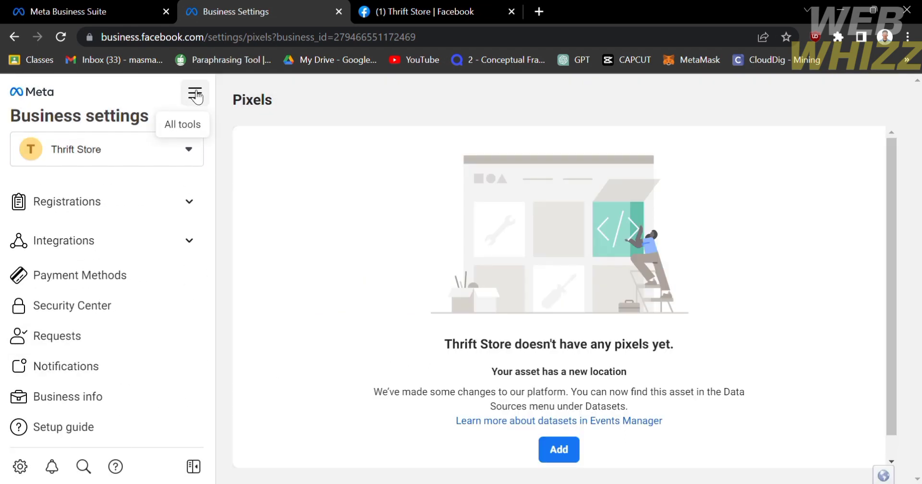
Step: Return to the Commerce Manager assets and look at adding another commerce account, going back without creating one
{"action": "left_click", "coordinate": [206, 105]}
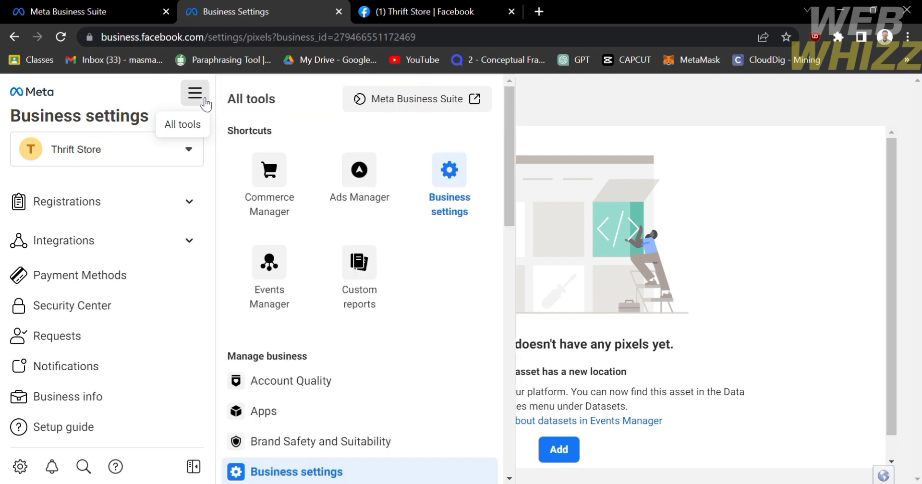
{"action": "left_click", "coordinate": [281, 199]}
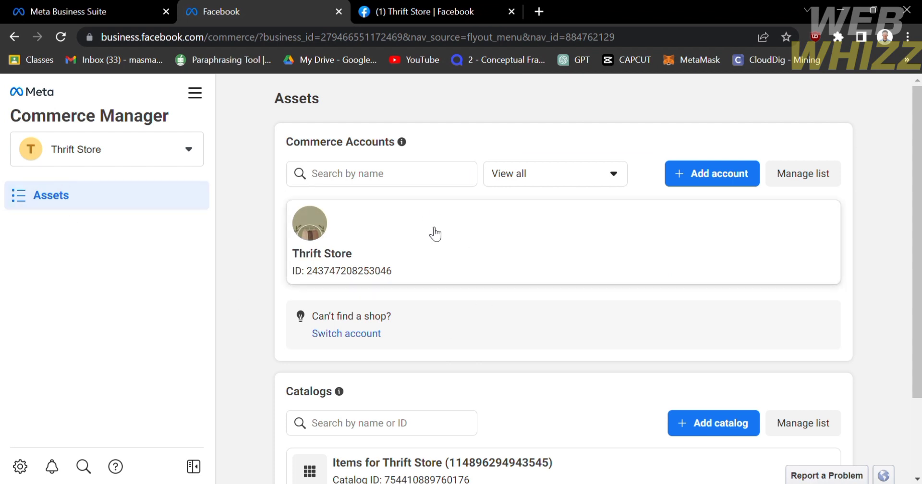
{"action": "scroll", "coordinate": [497, 338], "scroll_direction": "down", "scroll_amount": 1}
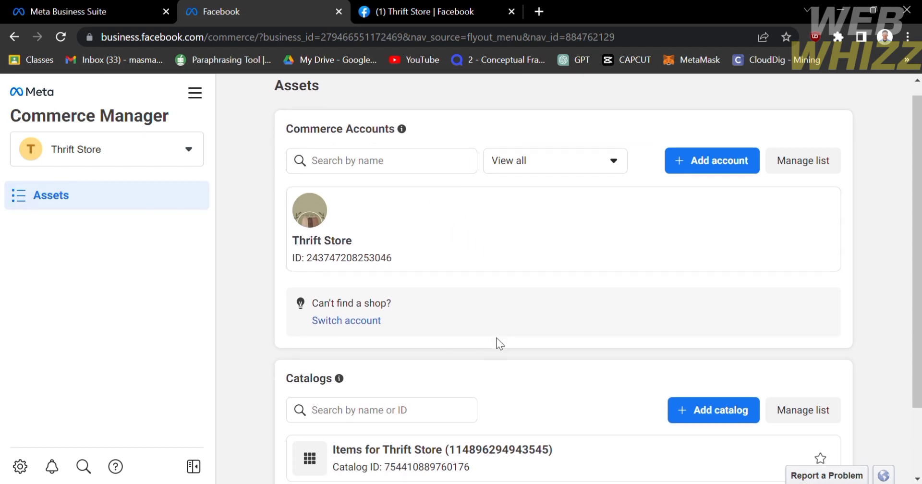
{"action": "left_click", "coordinate": [739, 155]}
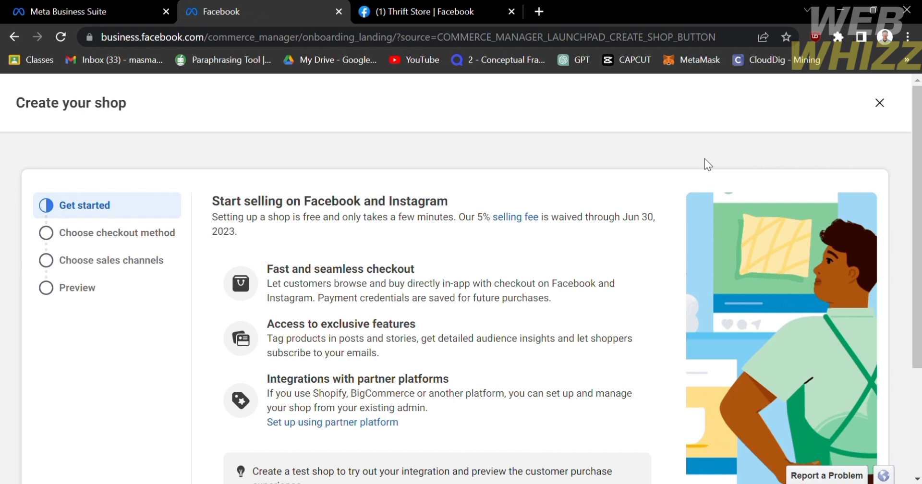
{"action": "key", "text": "alt+Left"}
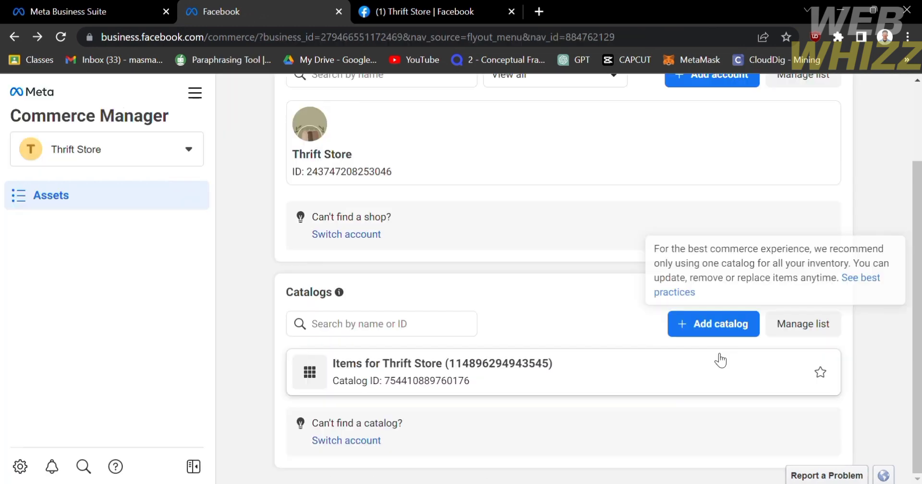
Step: Start adding a catalog and choose the Ecommerce type with Online products
{"action": "left_click", "coordinate": [752, 335]}
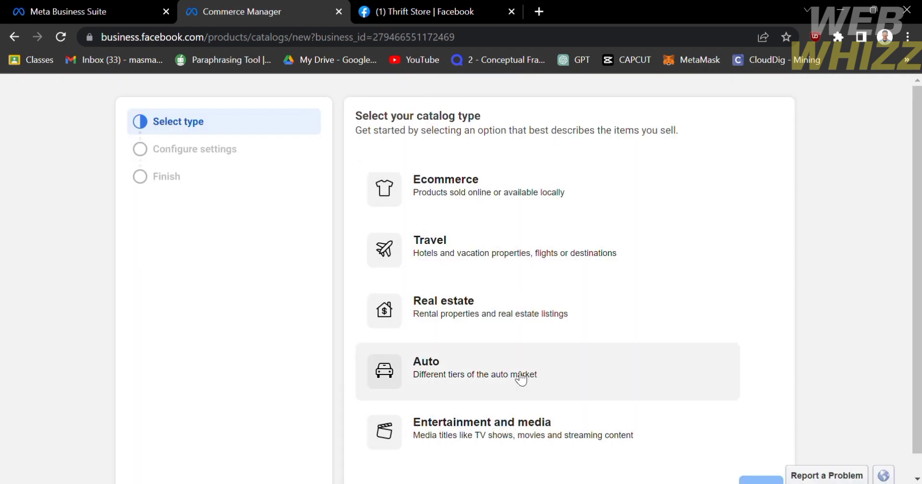
{"action": "left_click", "coordinate": [545, 199]}
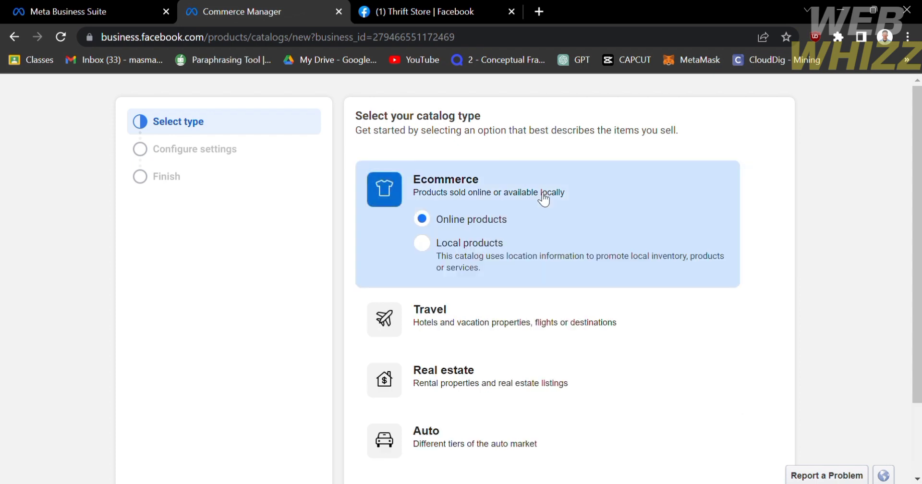
{"action": "scroll", "coordinate": [646, 336], "scroll_direction": "down", "scroll_amount": 2}
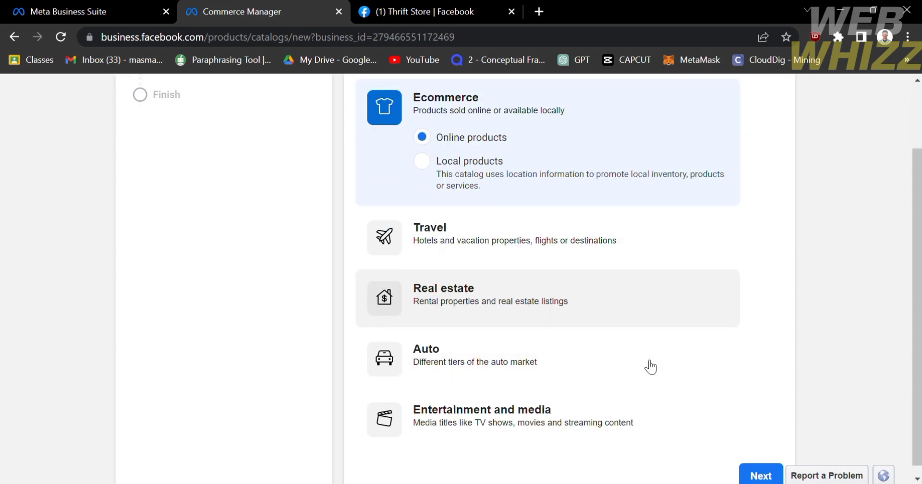